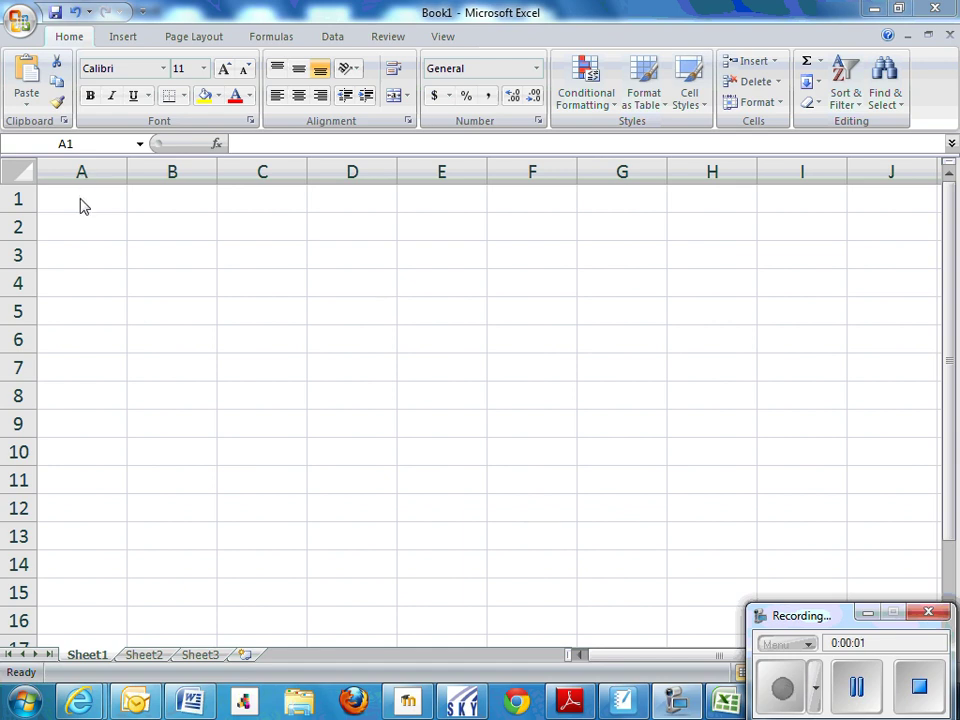
Enter the title 'Proportional and Non-proportional Word problems and display using Excel' in cell A1
double_click(80, 200)
type("Propo")
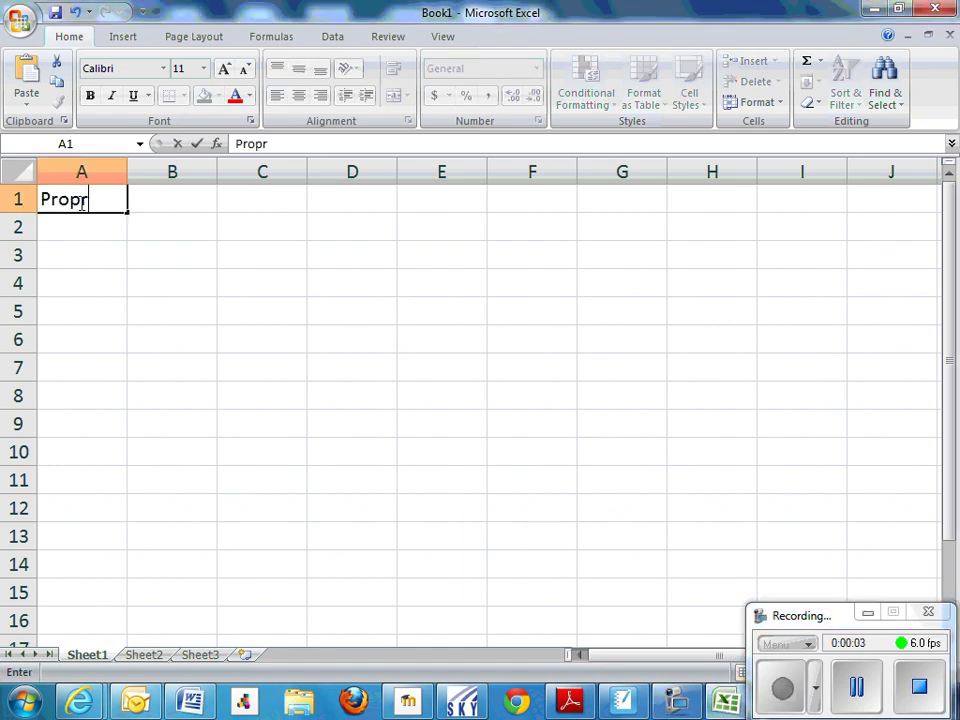
type("rtional and ")
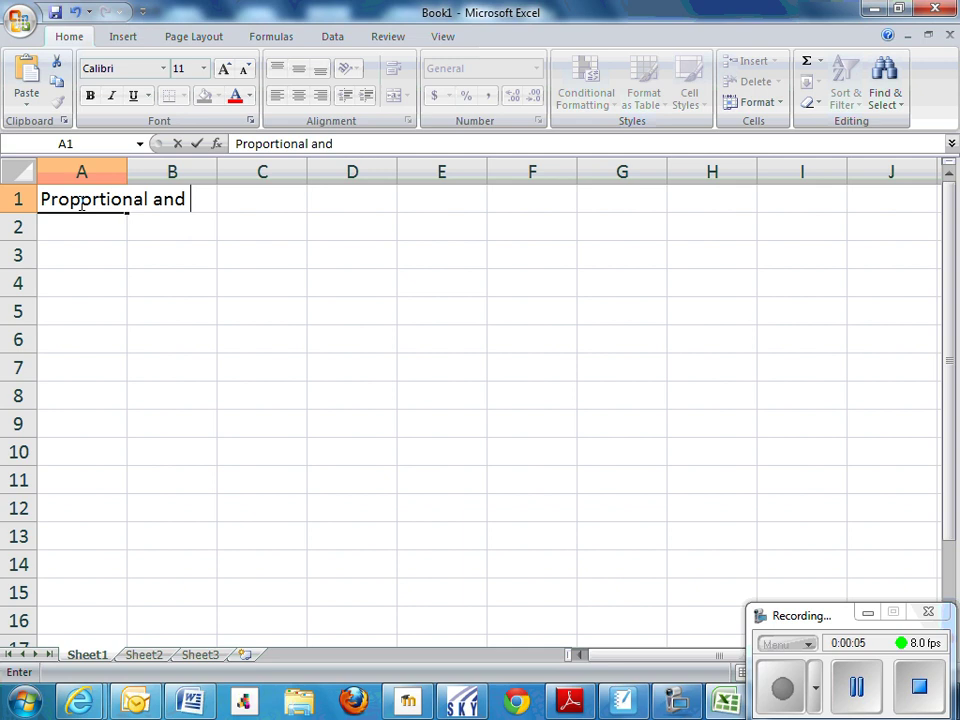
type("Non-pr")
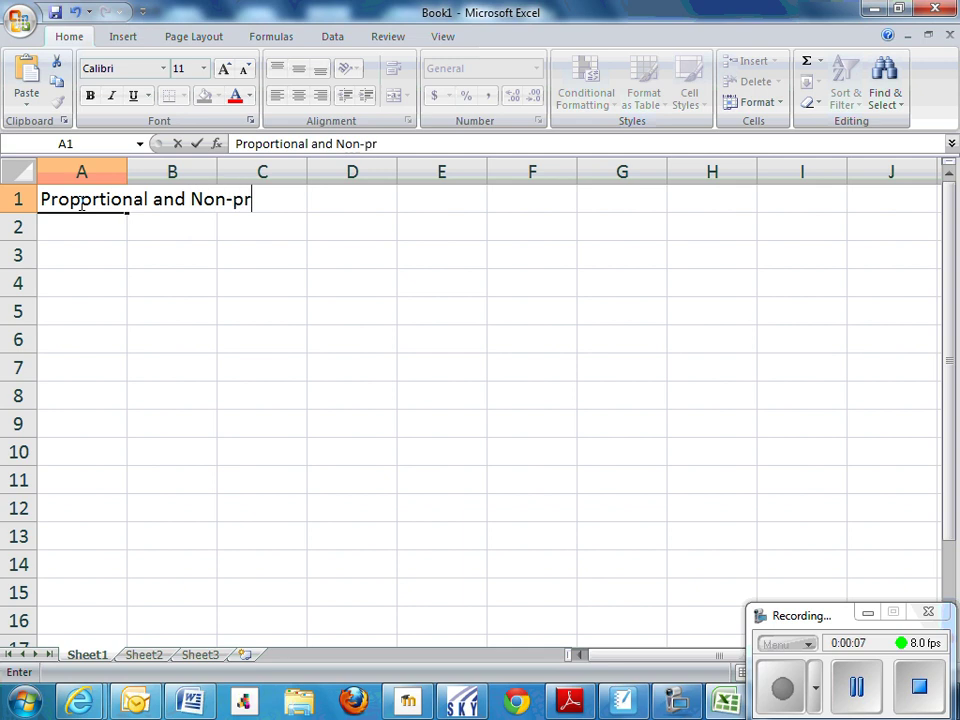
type("oportional")
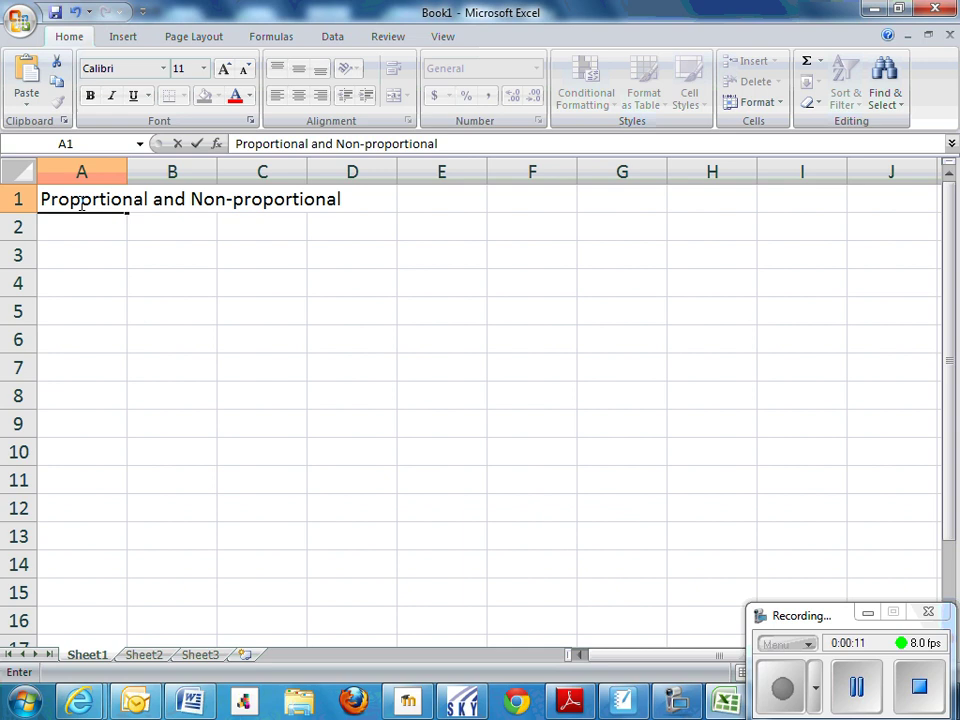
type(" Word prob")
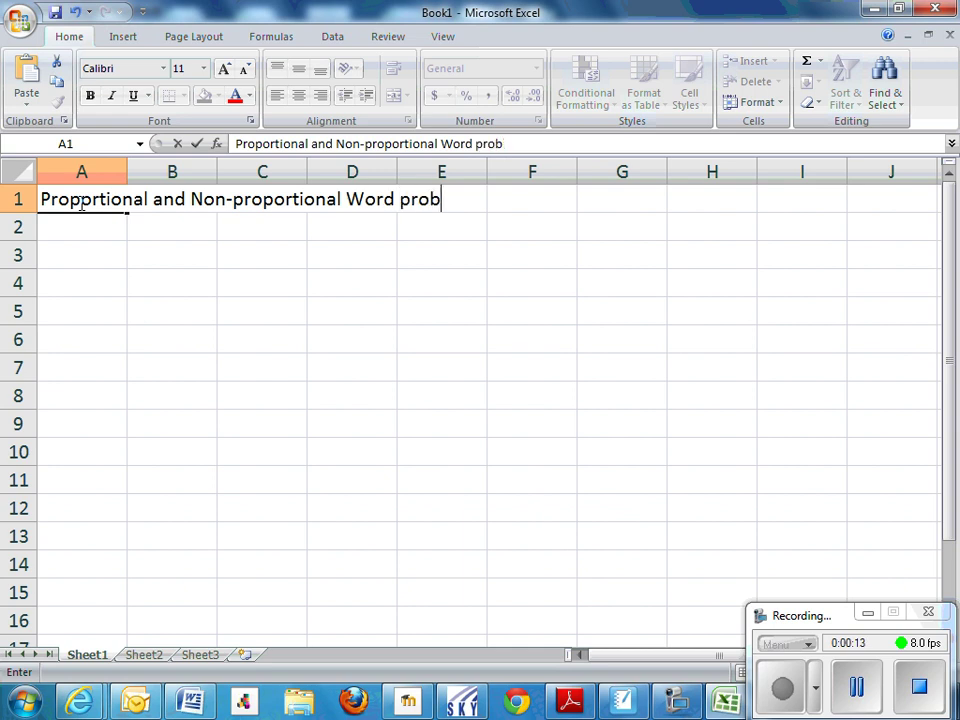
type("lems an")
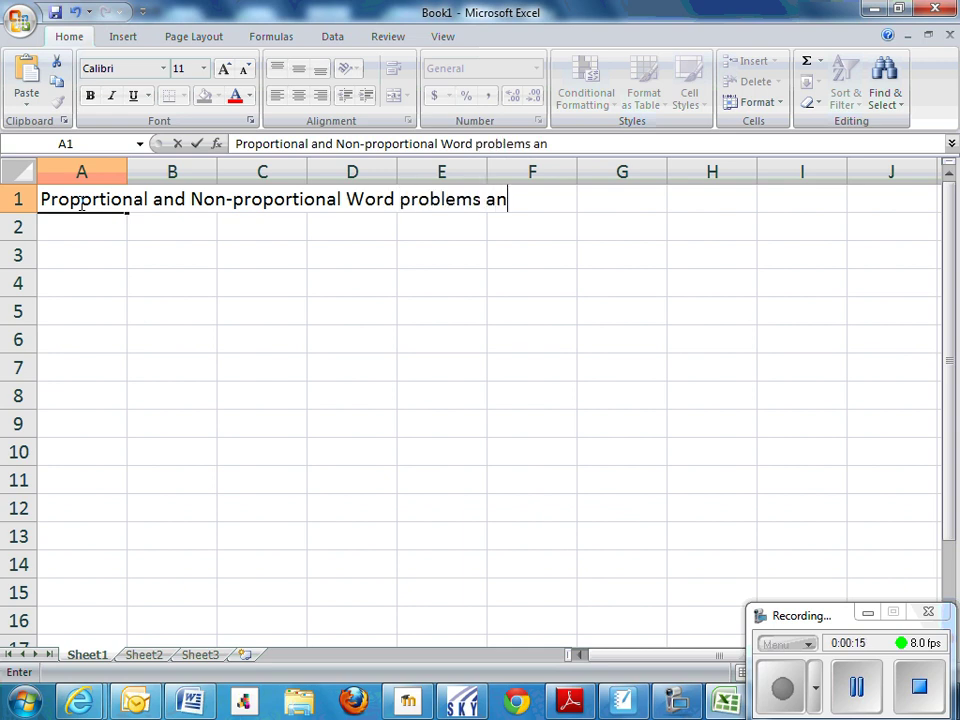
type("d disp")
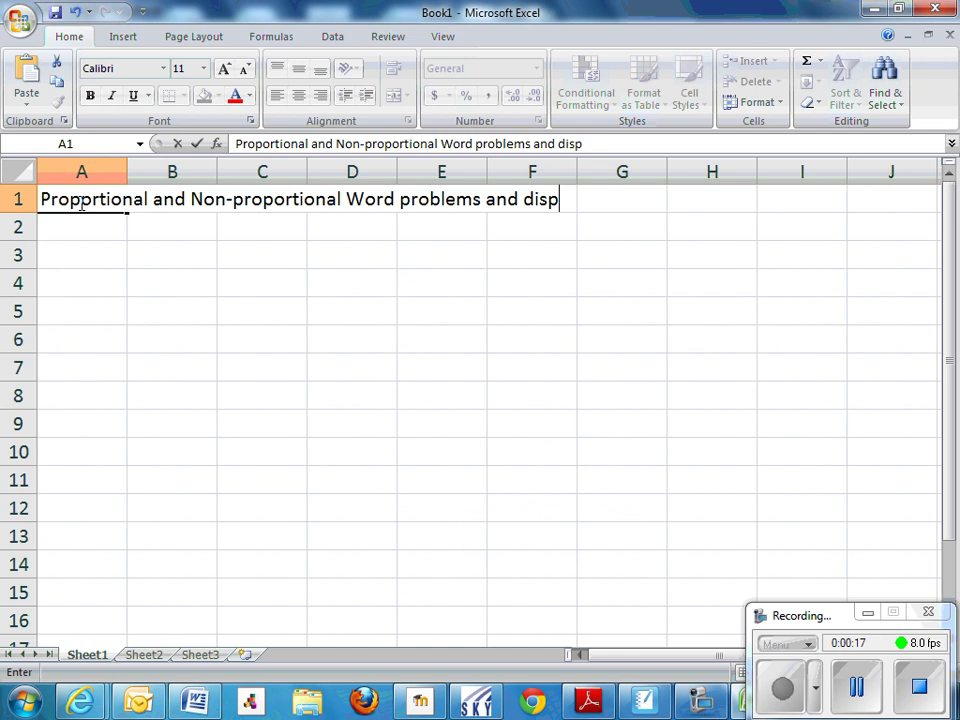
type("lay using Excel")
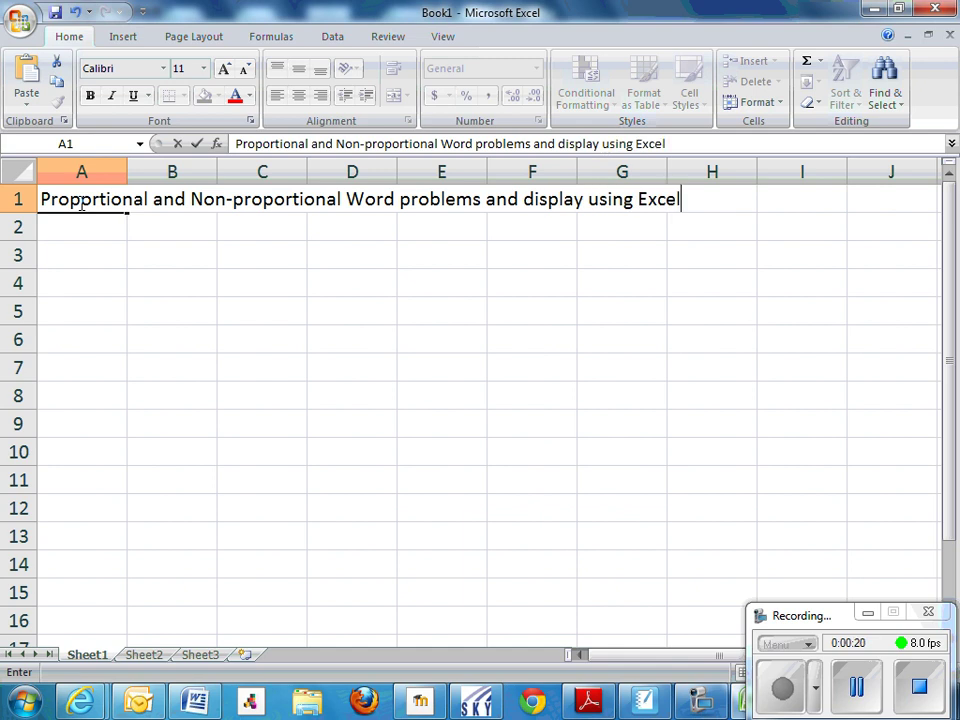
Enter 'He runs at 7 feet per second' in A3 and 'y = 7x' in A5
key("Return")
key("Return")
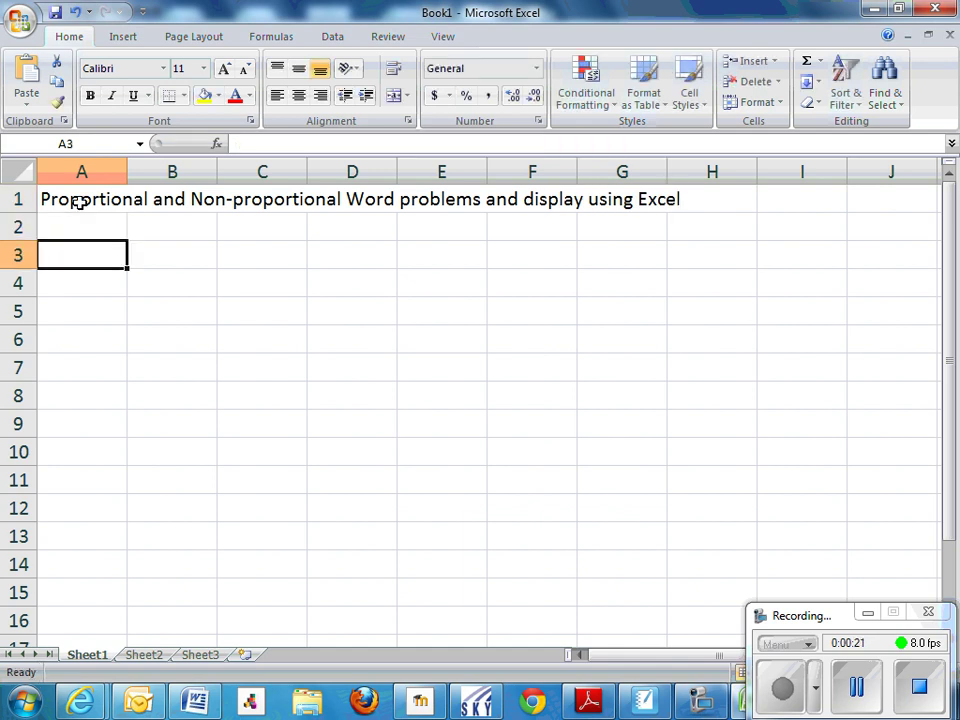
type("He")
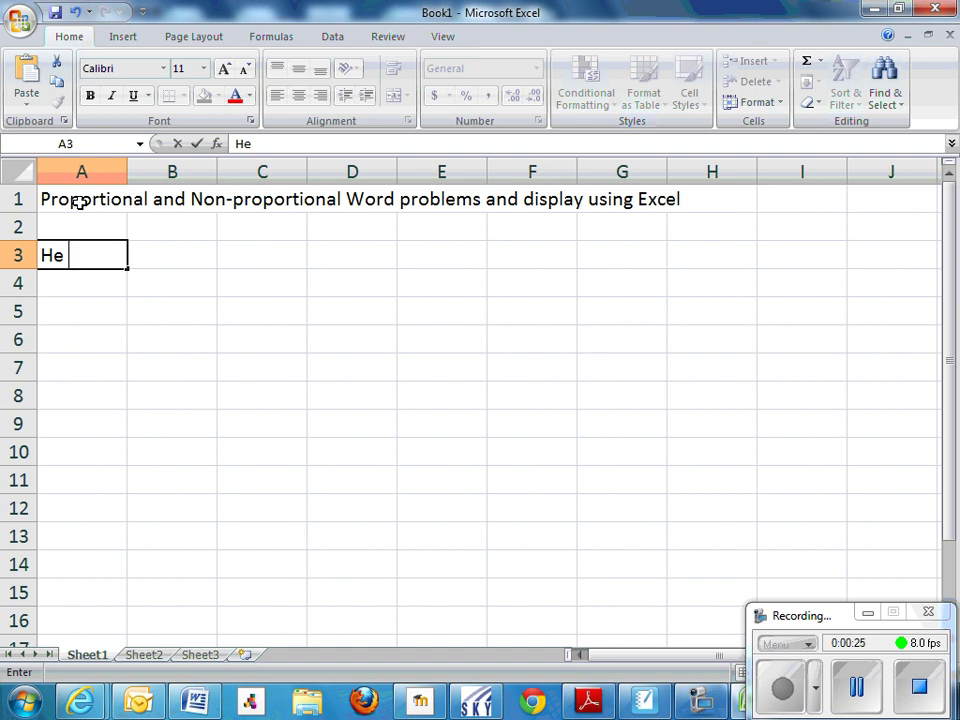
type(" runs a")
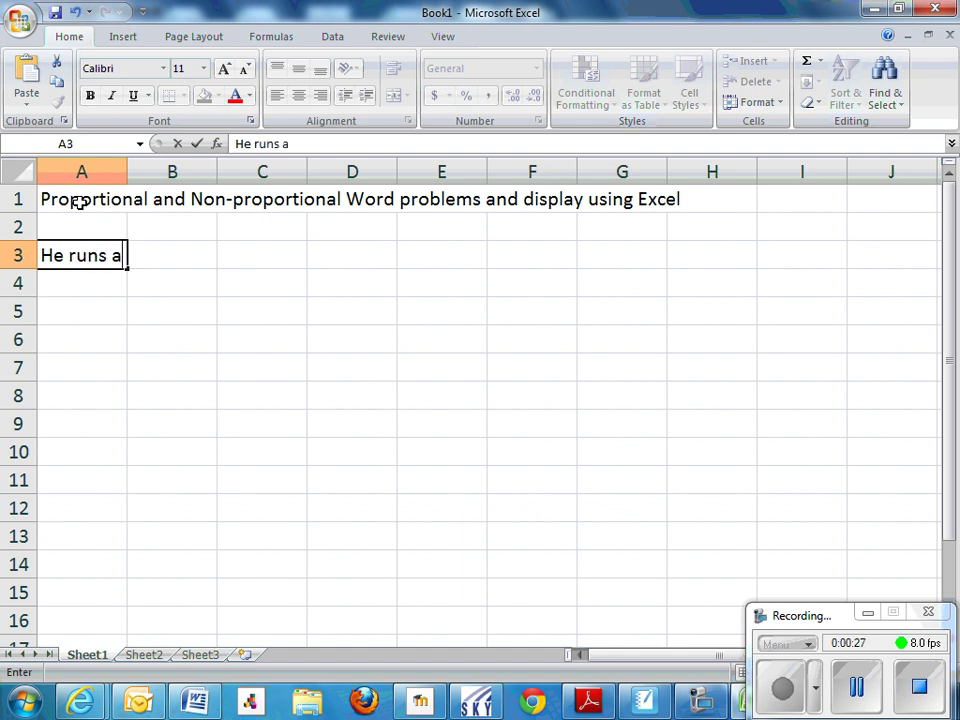
type("t 7 feet per ")
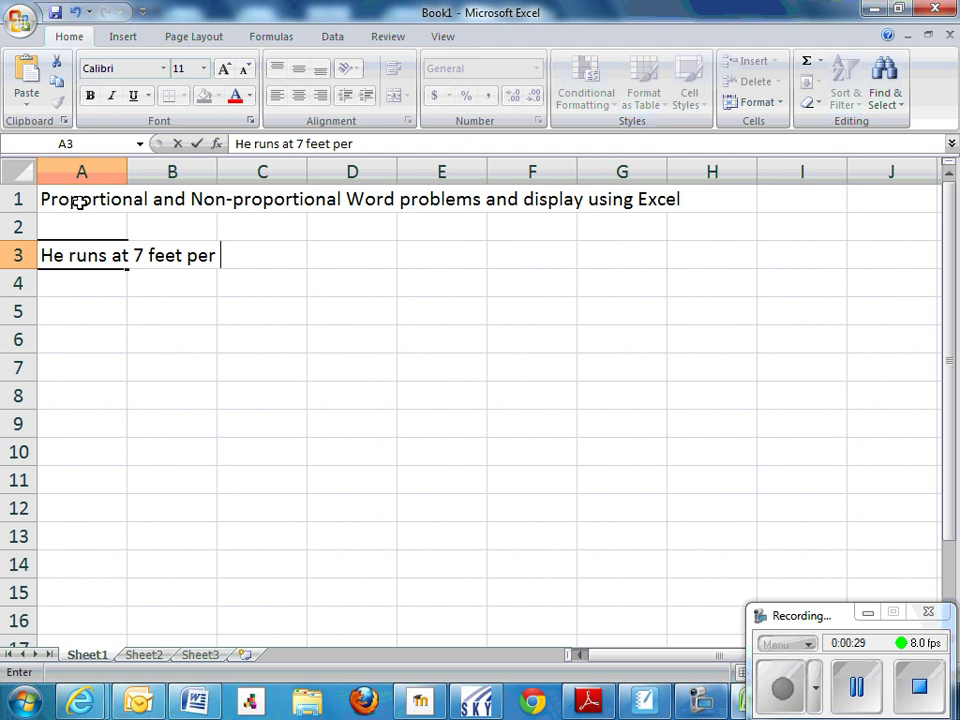
type("secon")
key("BackSpace")
key("BackSpace")
type("con")
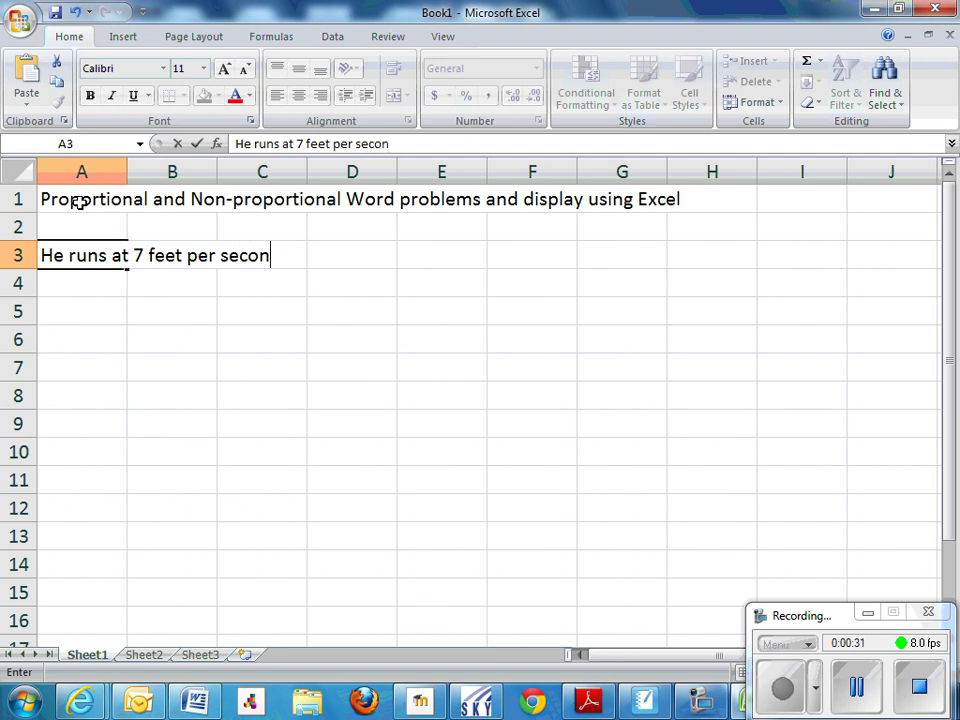
type("d")
key("Return")
key("Return")
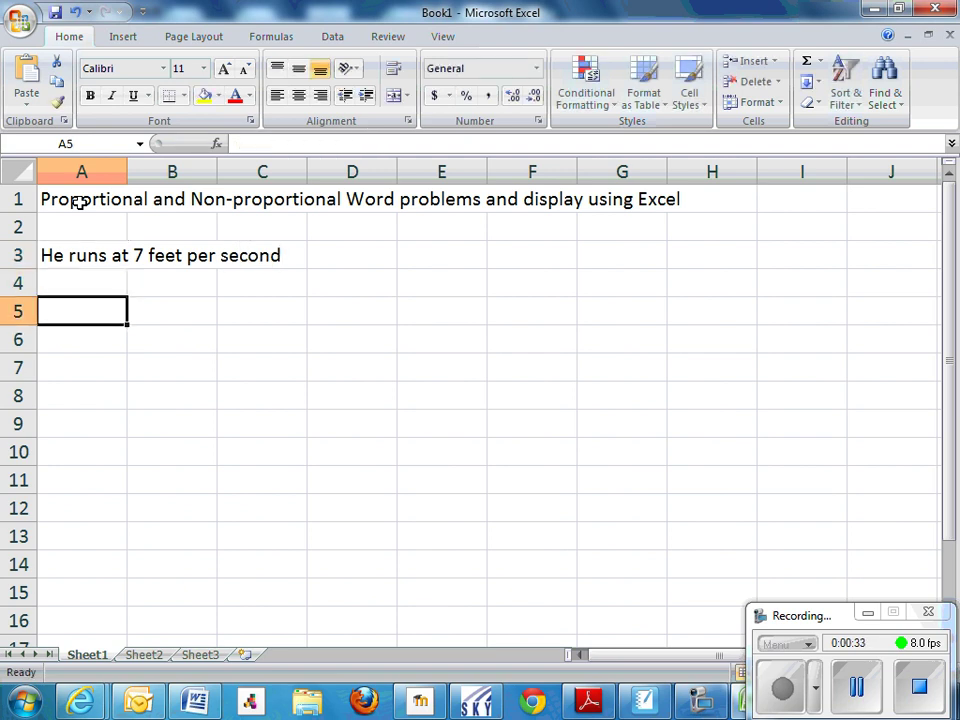
type("y =")
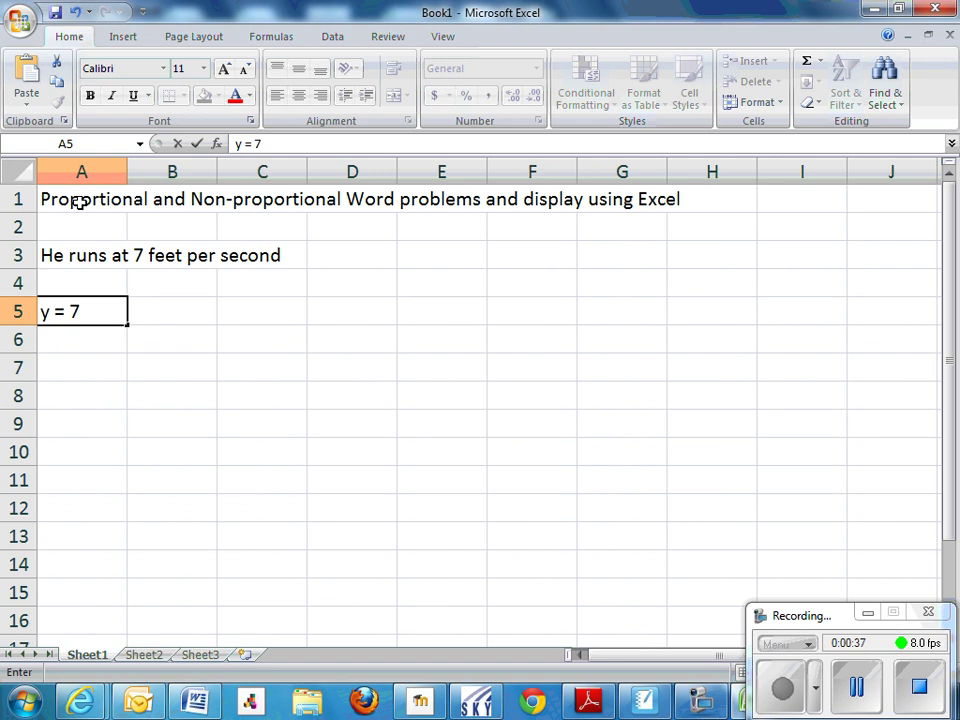
type(" 7x")
key("Return")
key("Return")
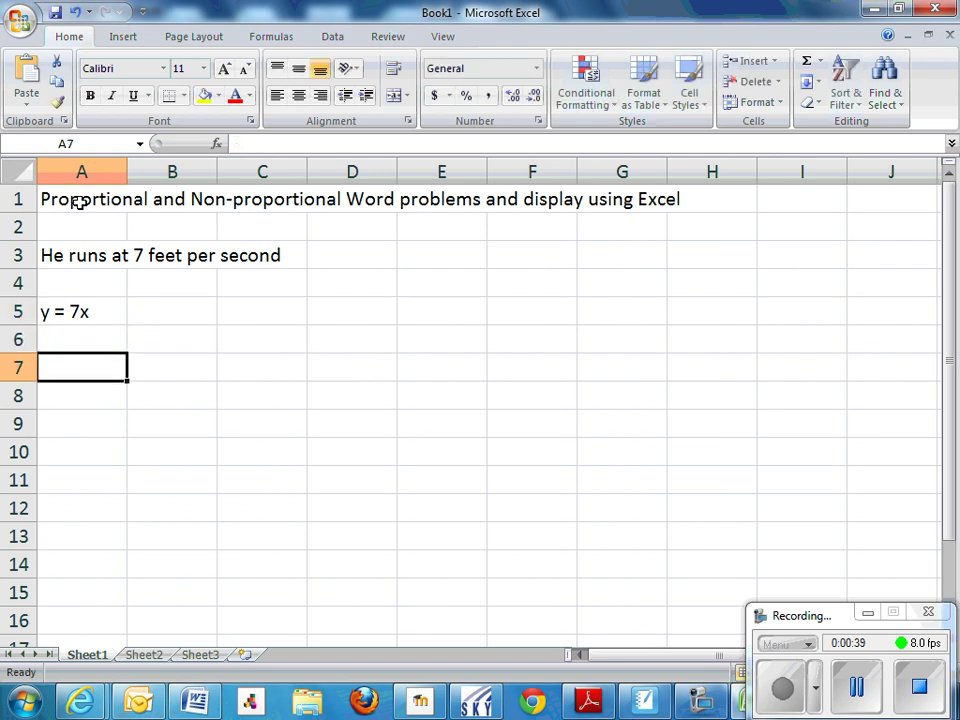
Enter headings x and y in A7:B7, and Seconds and Feet in A8:B8
type("x")
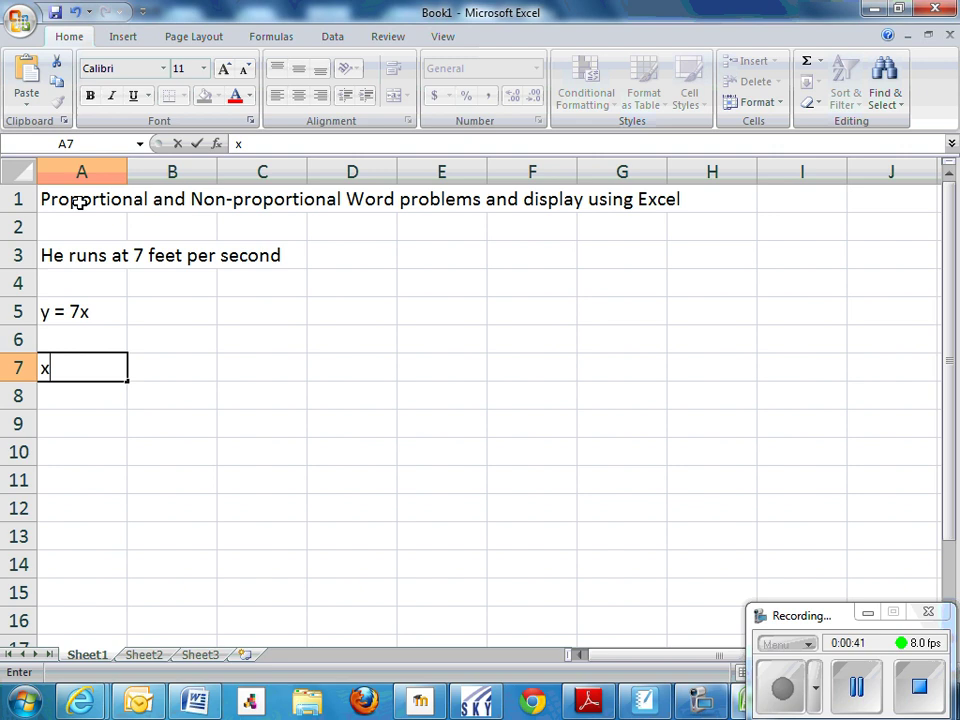
key("Tab")
type("y")
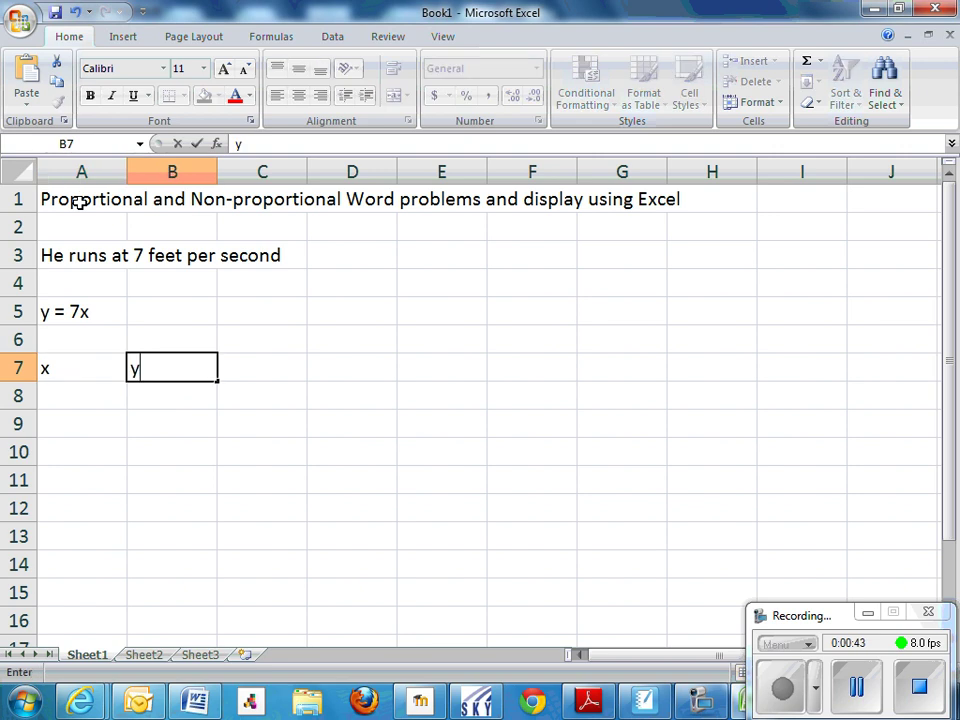
key("Return")
key("Left")
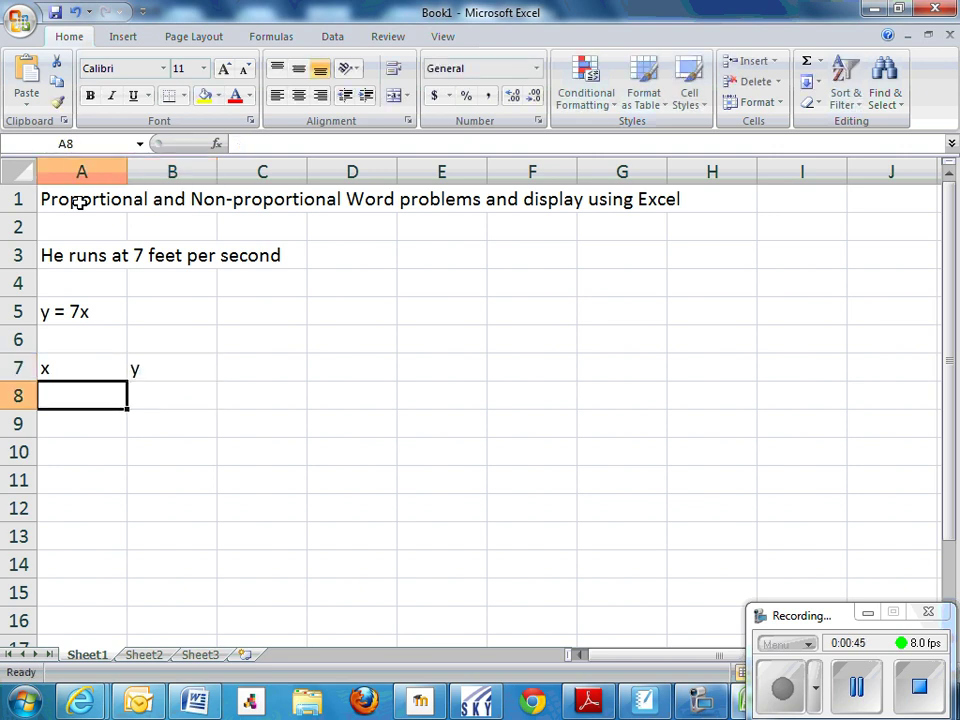
type("Seconds")
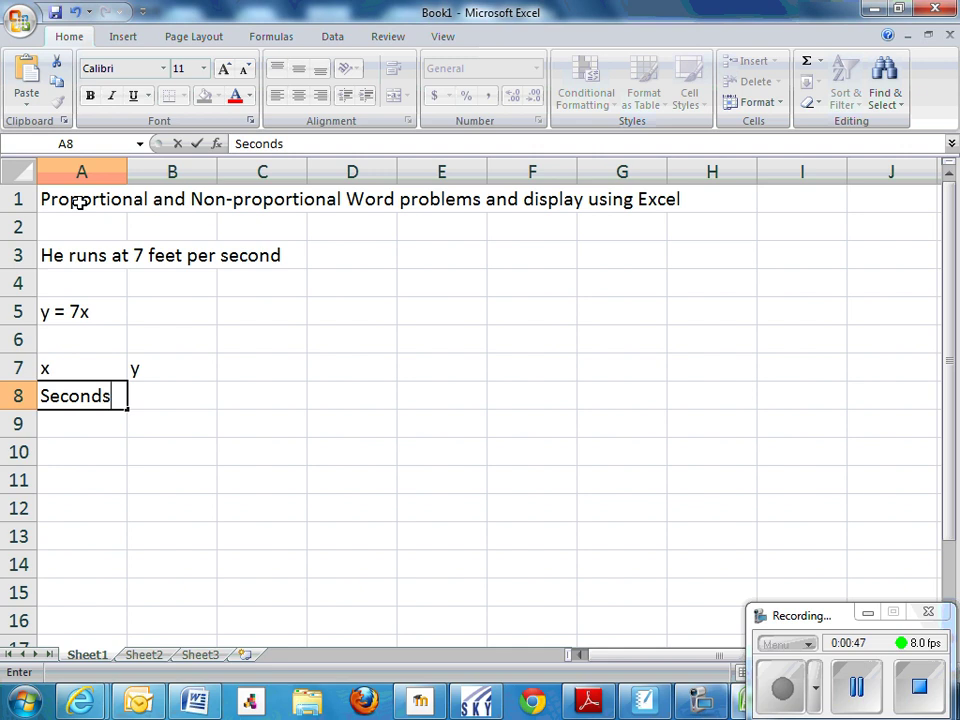
key("Tab")
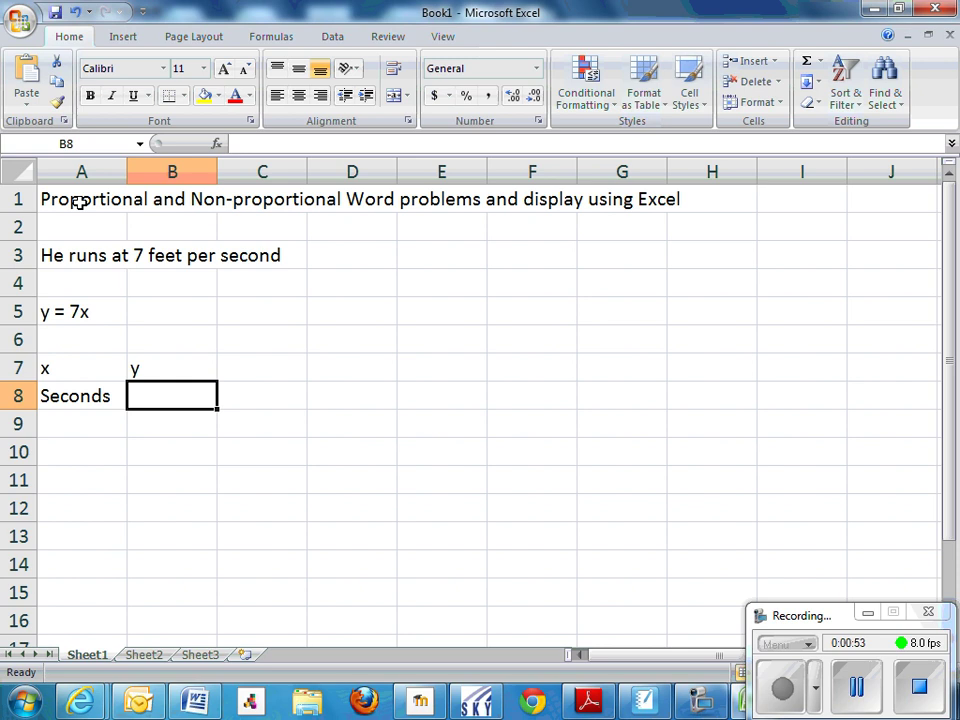
type("Feet")
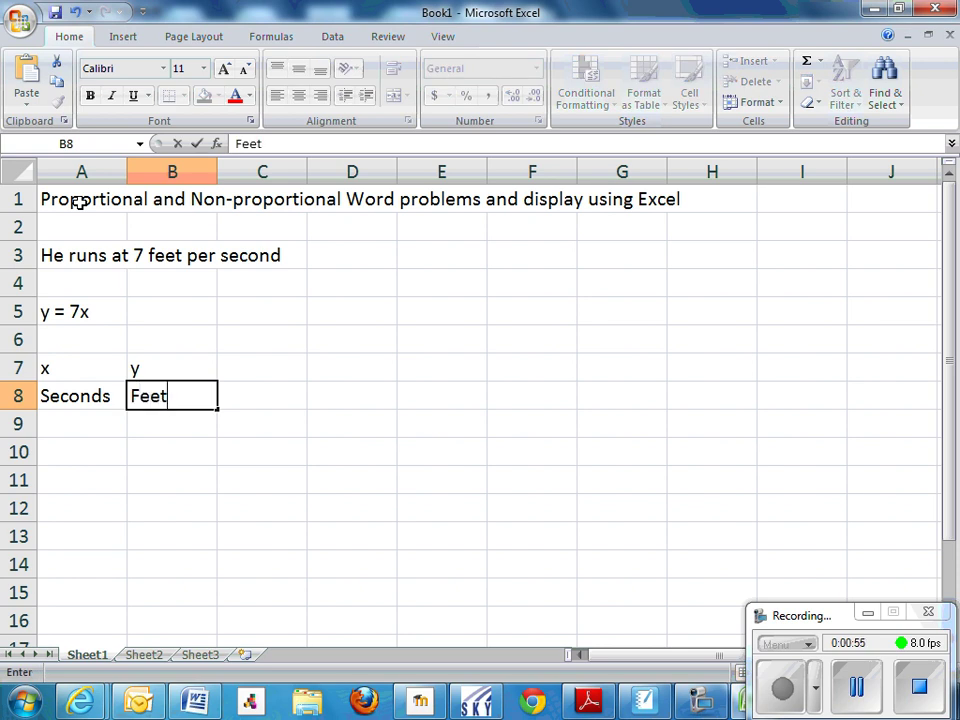
left_click(868, 683)
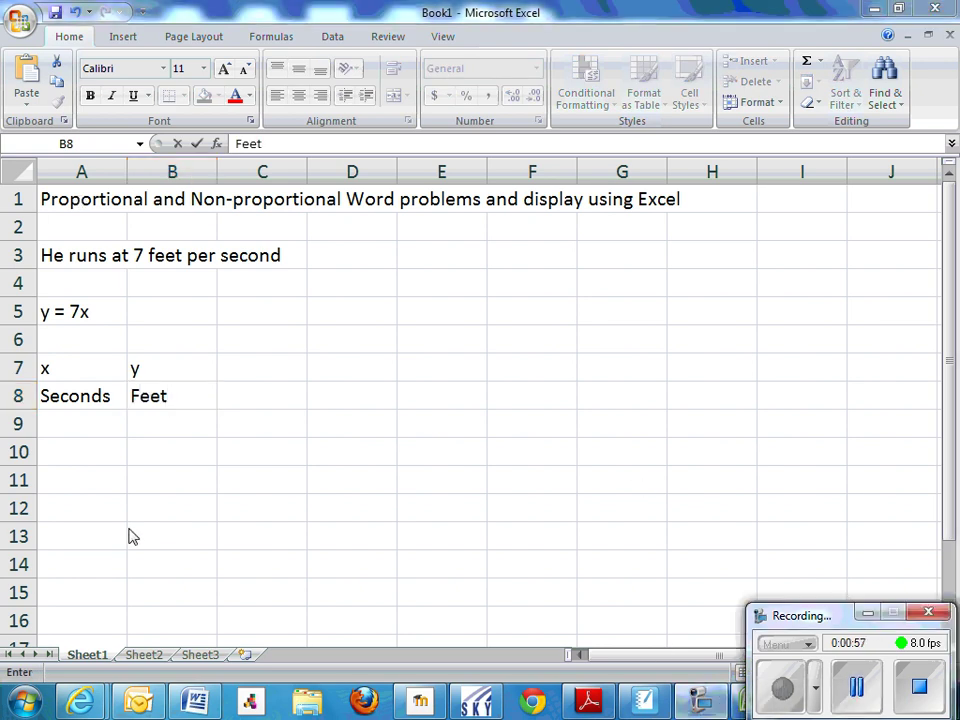
Fill A9:A12 with the seconds values 1, 2, 3 and 4
left_click(80, 418)
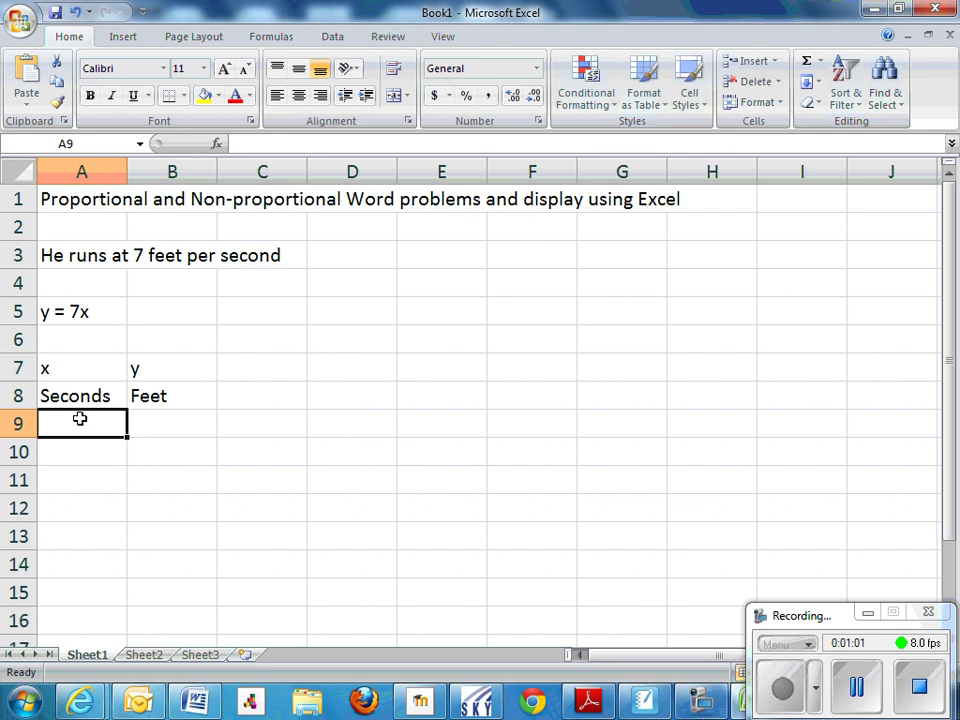
type("1")
key("Return")
type("2")
key("Return")
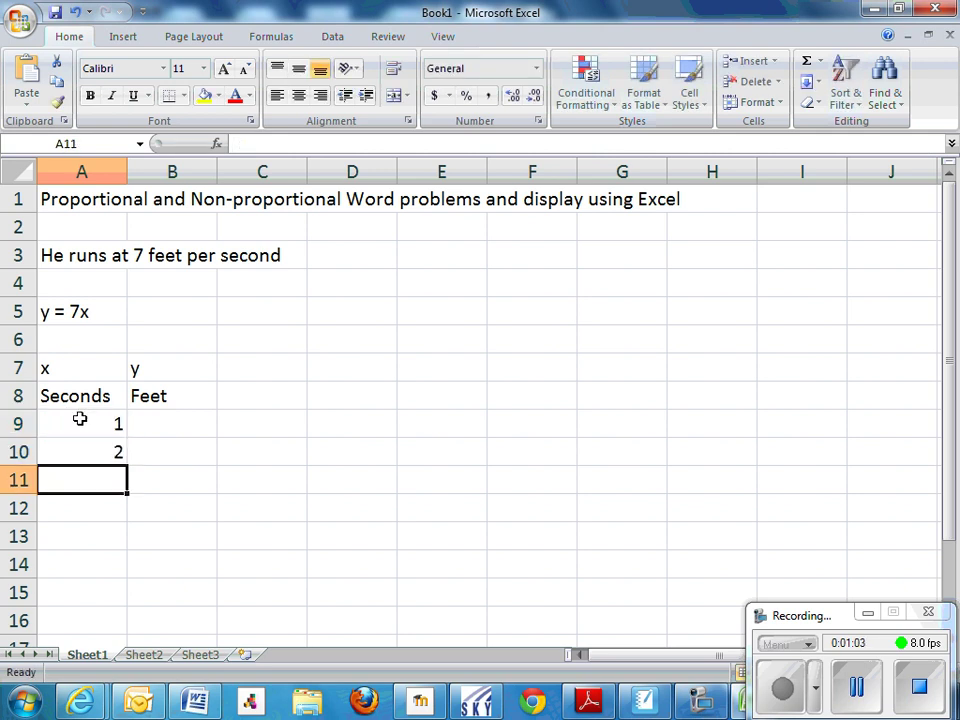
type("3")
key("Return")
type("4")
key("Return")
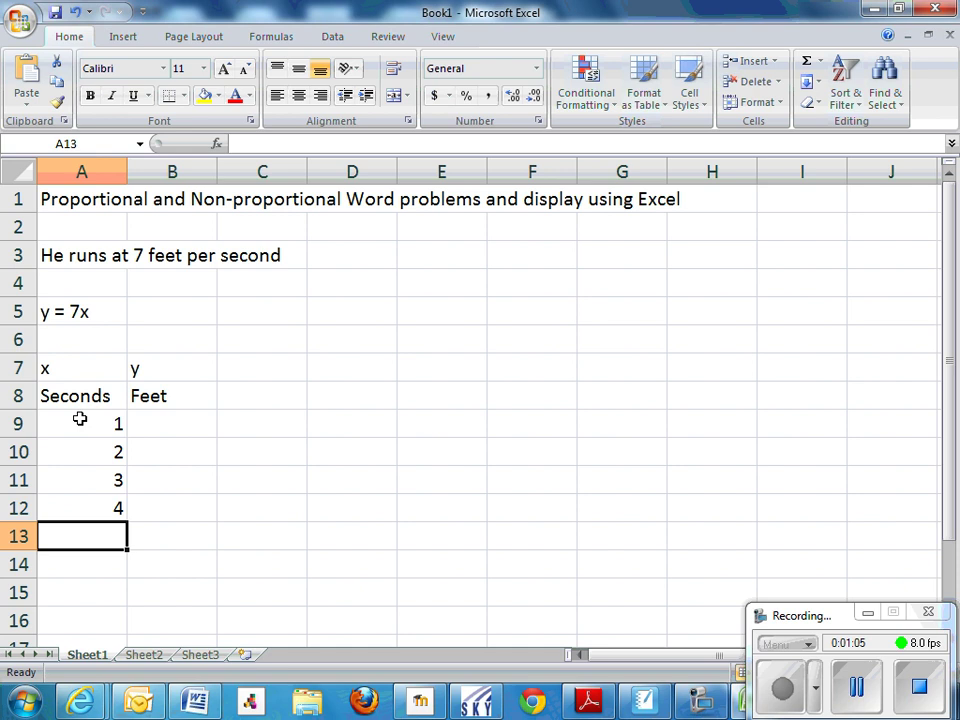
Enter the formula =7*A9 in cell B9 so it shows 7 feet
left_click(158, 432)
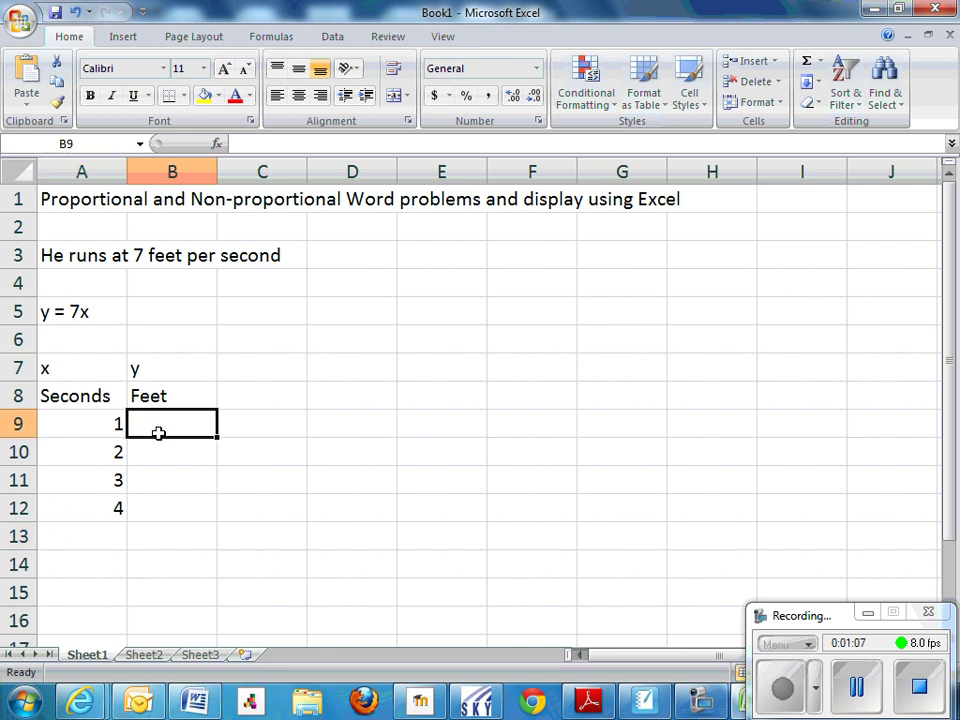
type("=")
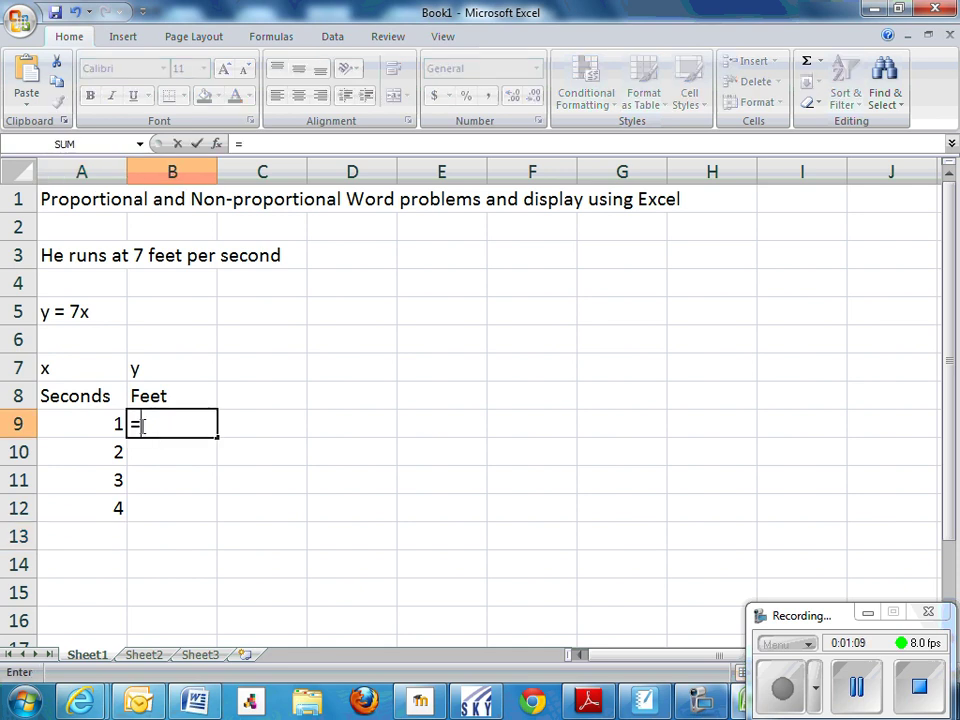
type("7")
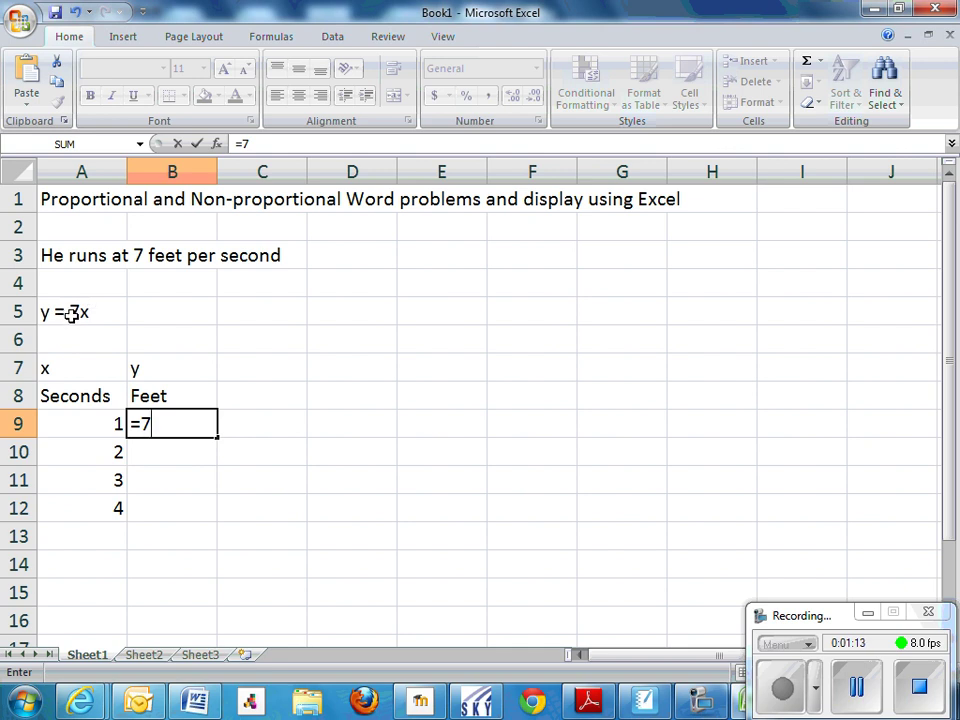
type("*")
left_click(90, 426)
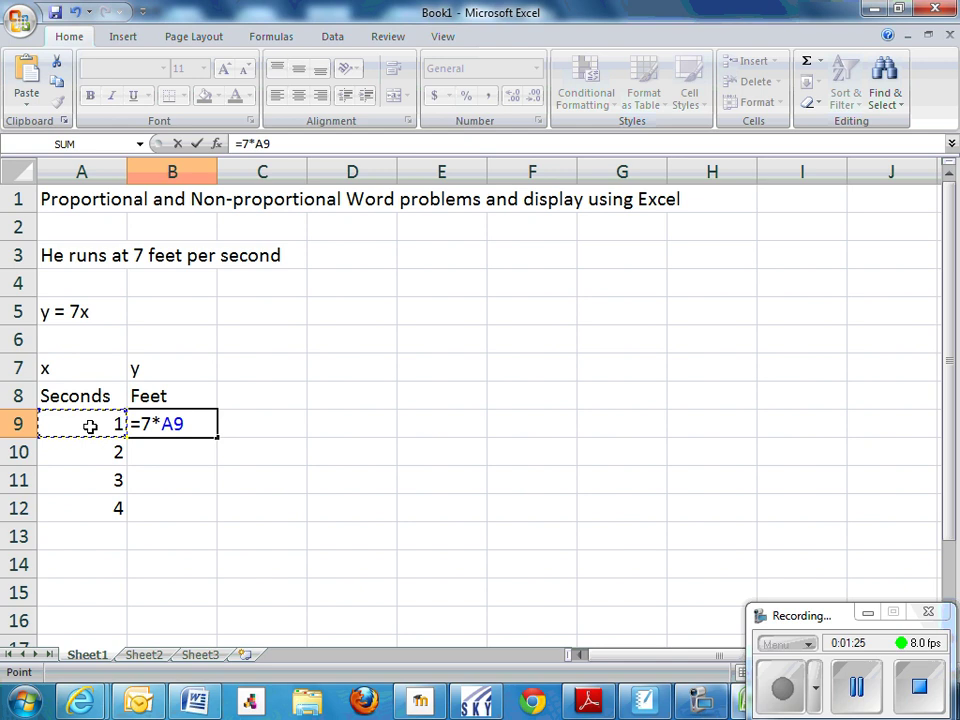
key("Return")
left_click(192, 427)
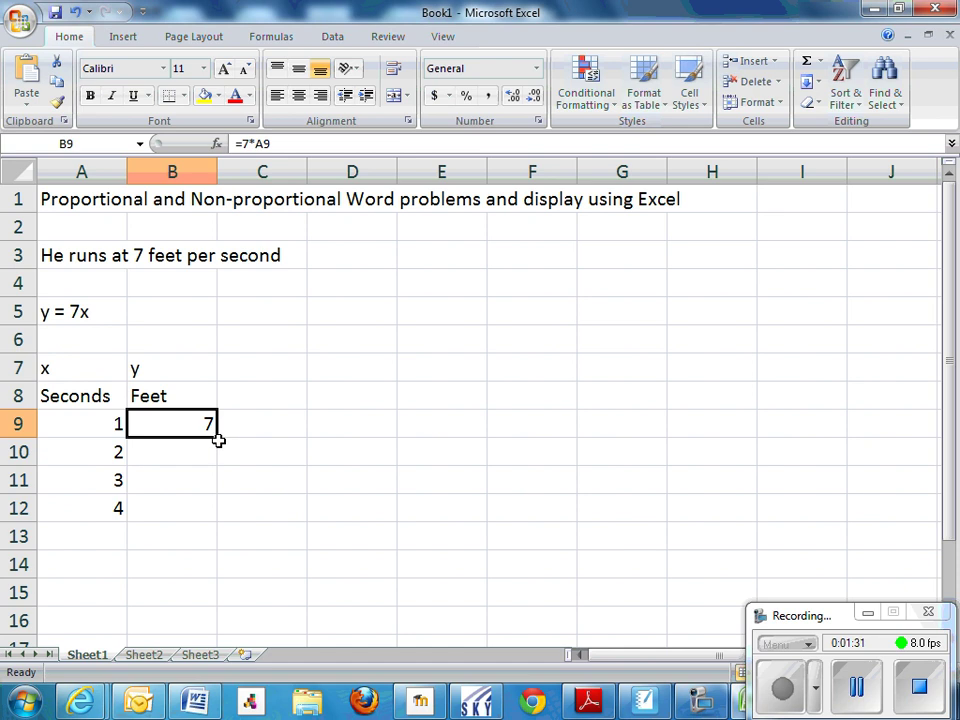
Fill B9's formula down to B12 and verify B10–B12 give 14, 21 and 28
left_click_drag(218, 438, 216, 522)
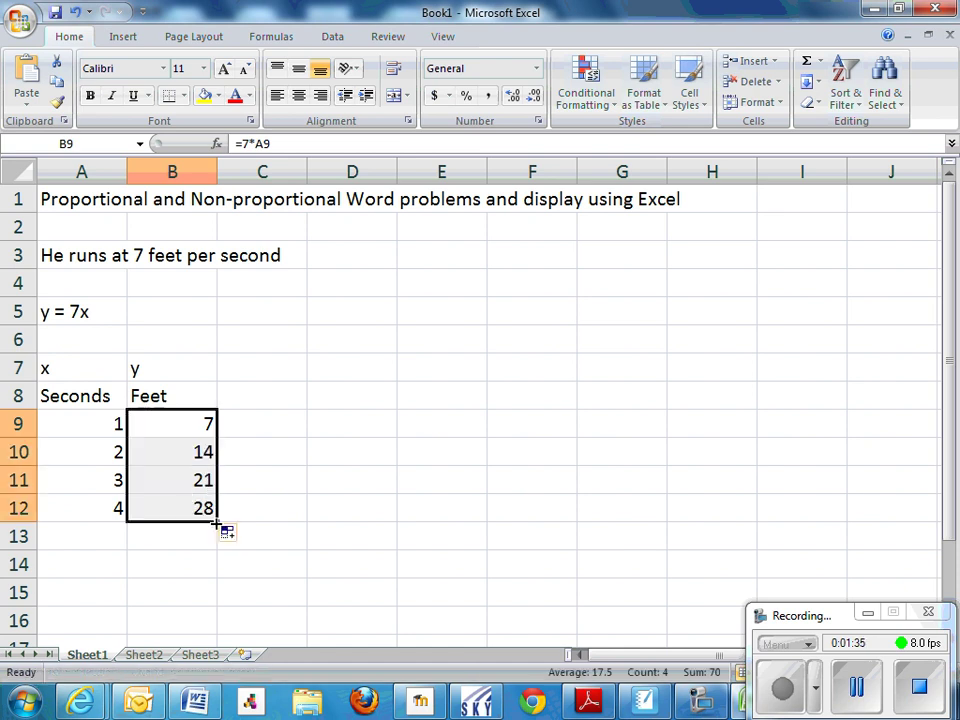
left_click(171, 457)
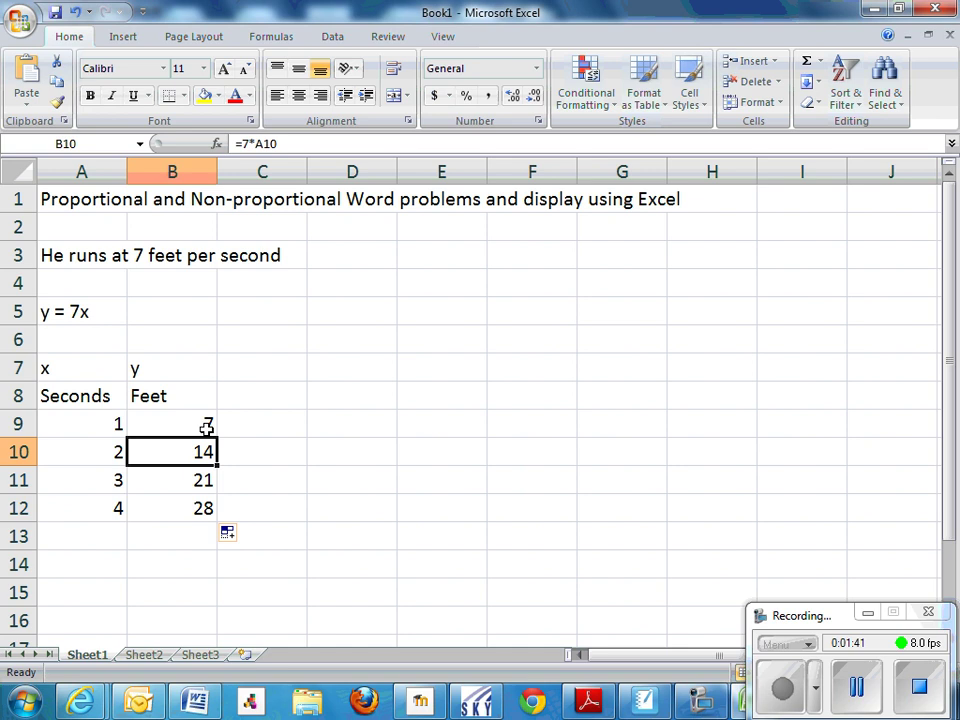
left_click(165, 480)
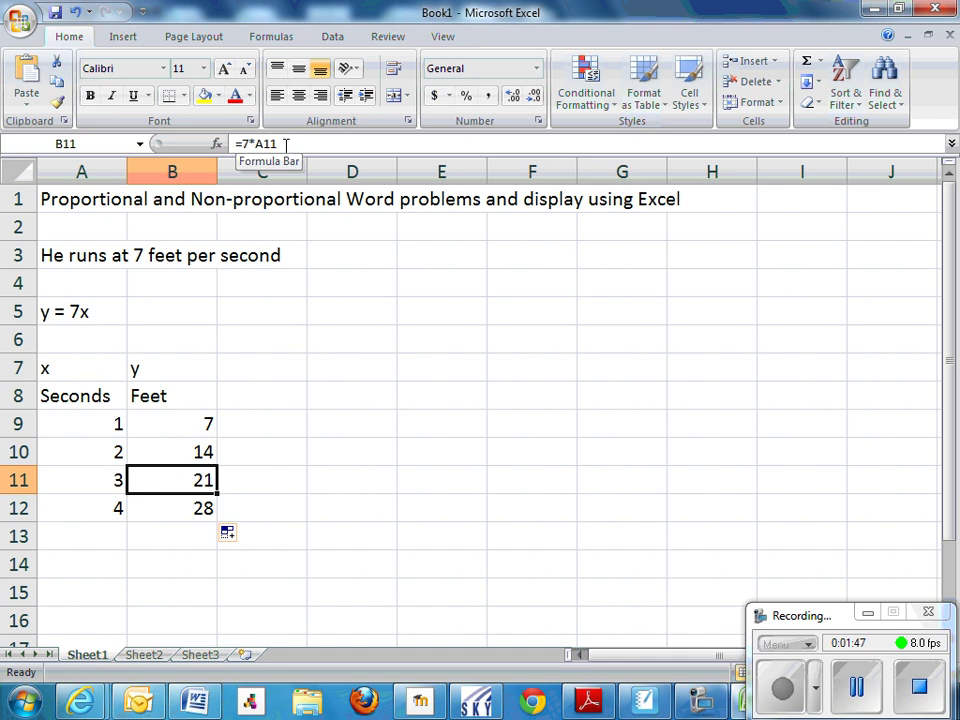
left_click(166, 514)
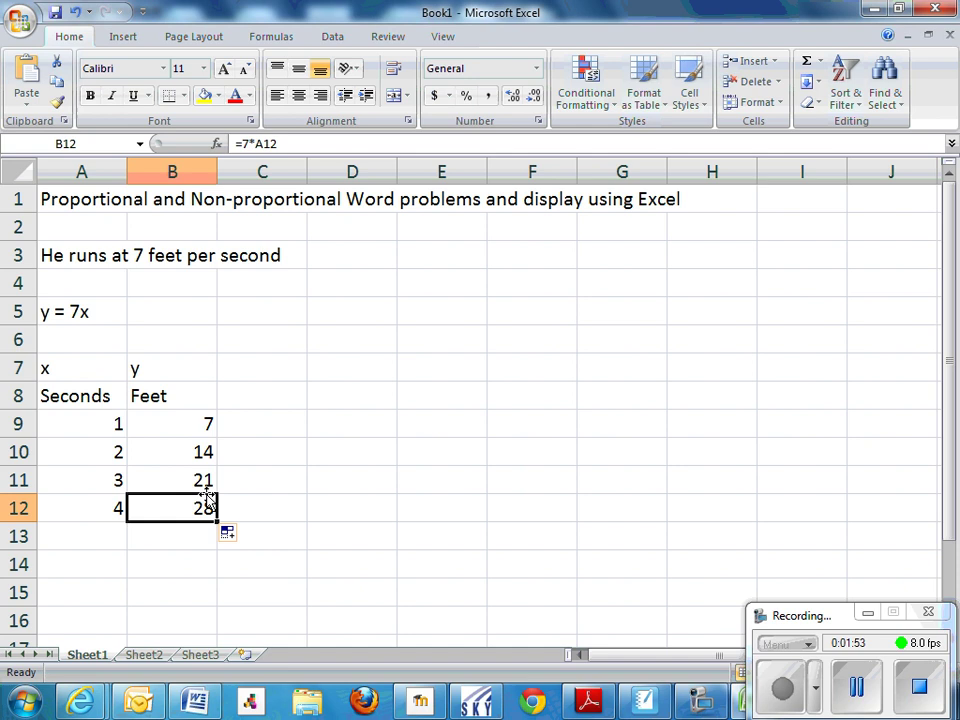
Select A8:B12 and bring up the Scatter chart types from the Insert tab
left_click_drag(100, 396, 171, 508)
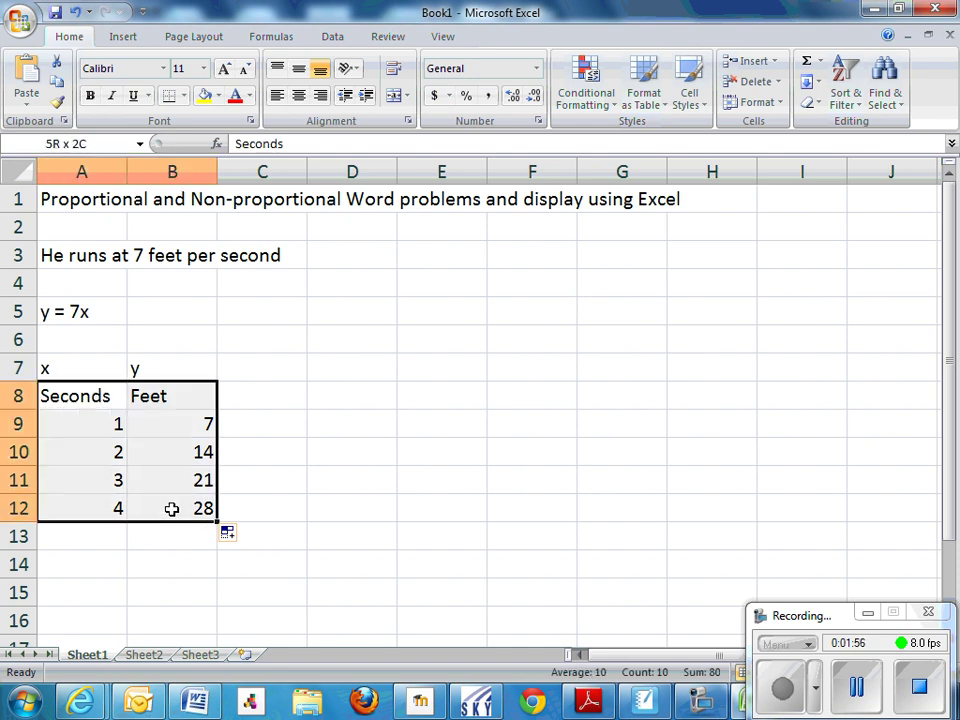
left_click(126, 39)
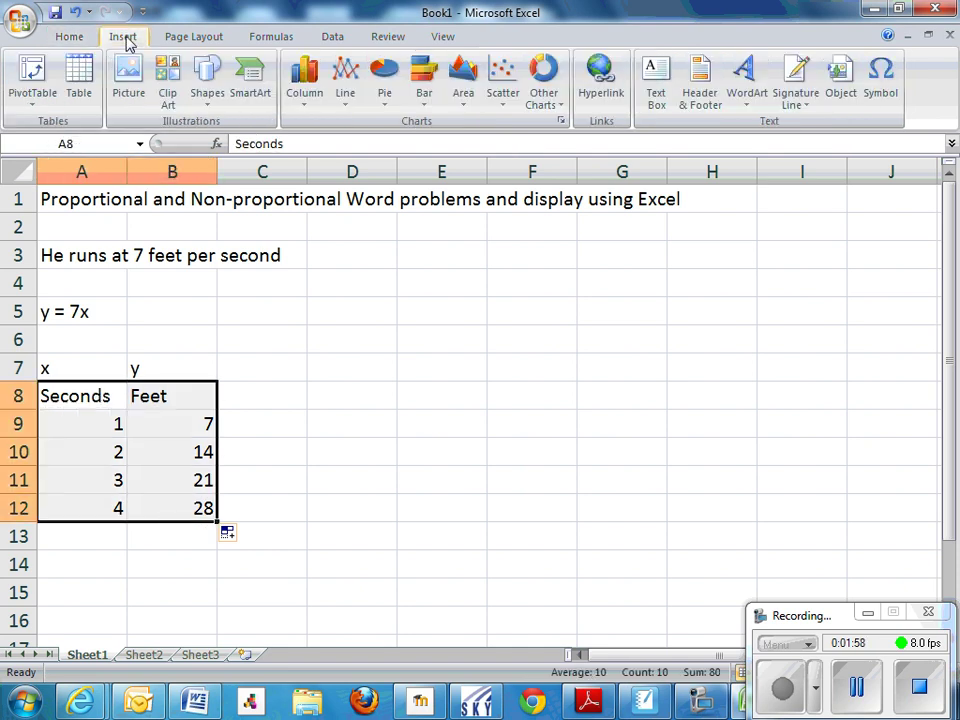
left_click(503, 88)
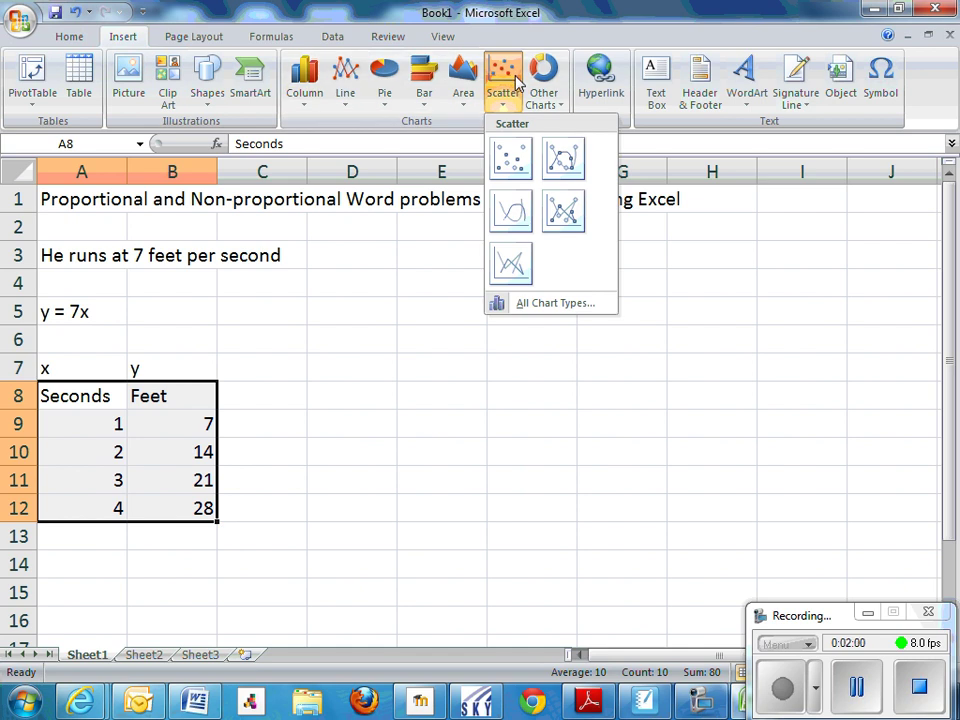
Insert a Scatter with Straight Lines and Markers chart and resize it beside the table
left_click(563, 211)
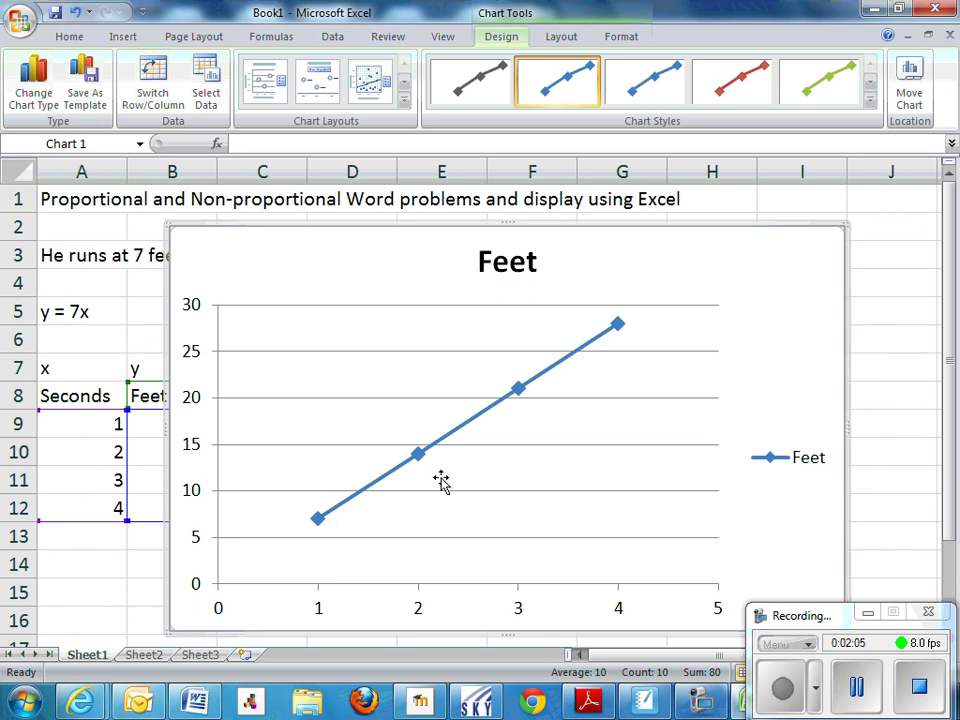
left_click_drag(166, 632, 322, 527)
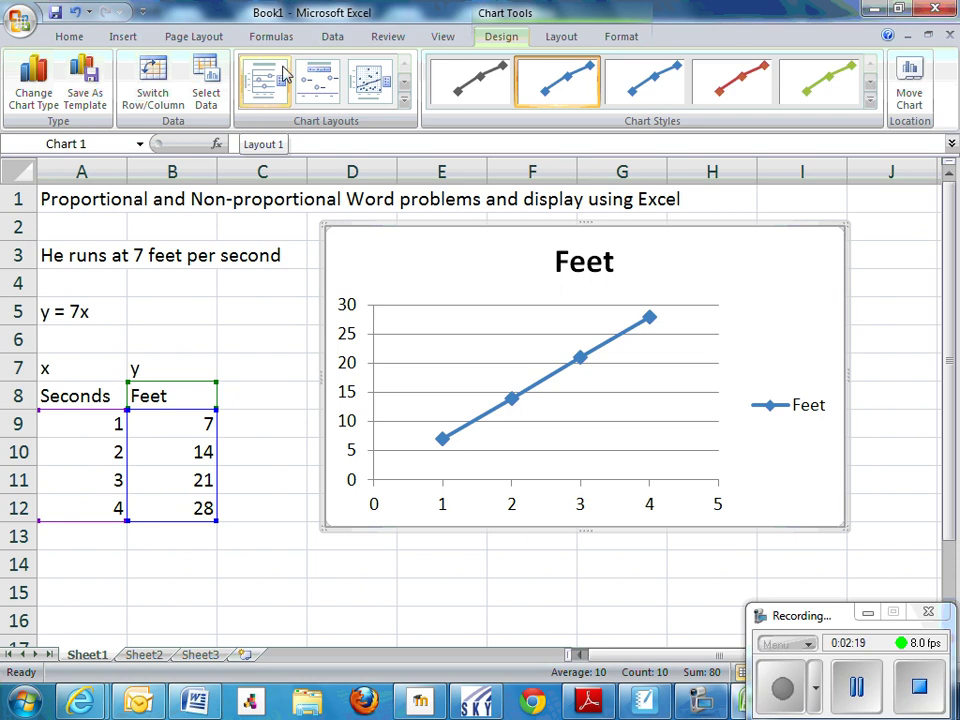
Apply chart Layout 1 to add axis title placeholders on both axes
left_click(268, 92)
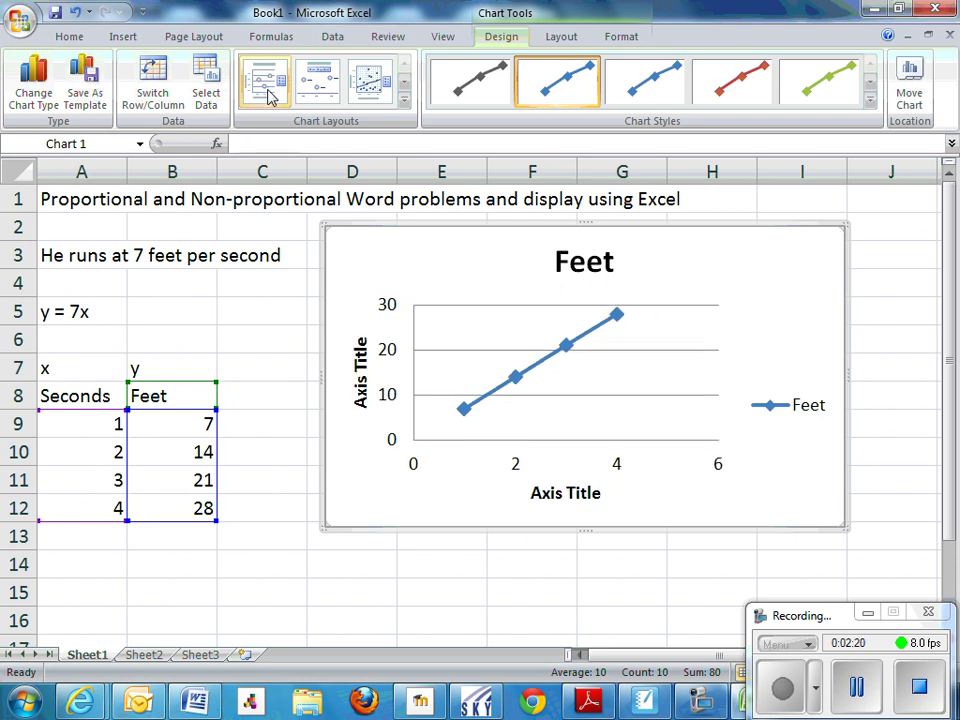
Change the chart title to 'He runs at 7 feet per second'
left_click(578, 262)
left_click_drag(610, 262, 536, 266)
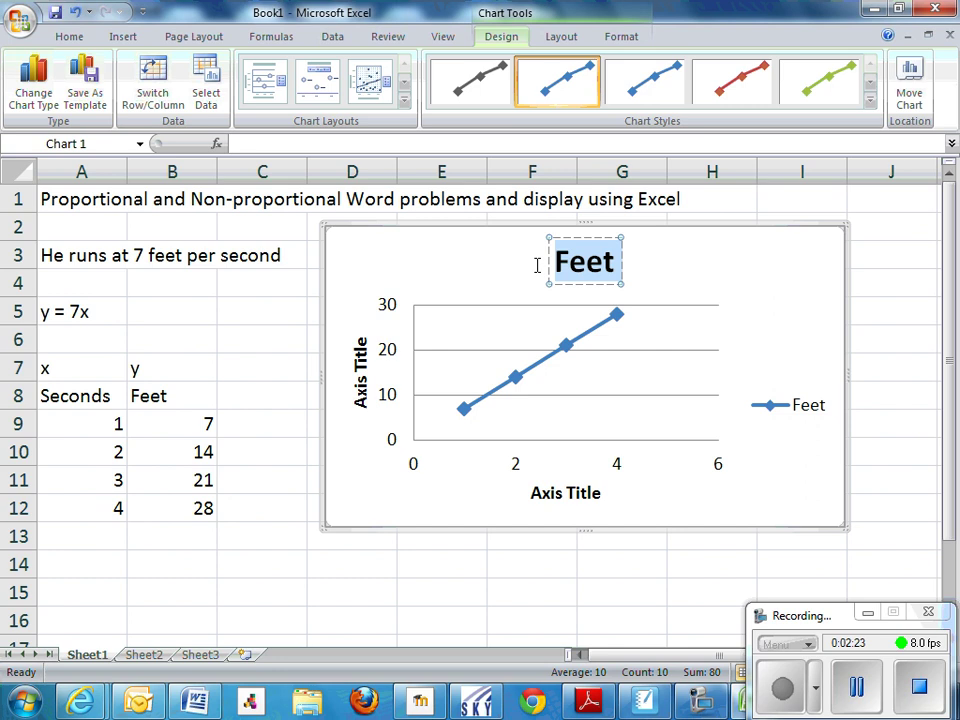
type("He run")
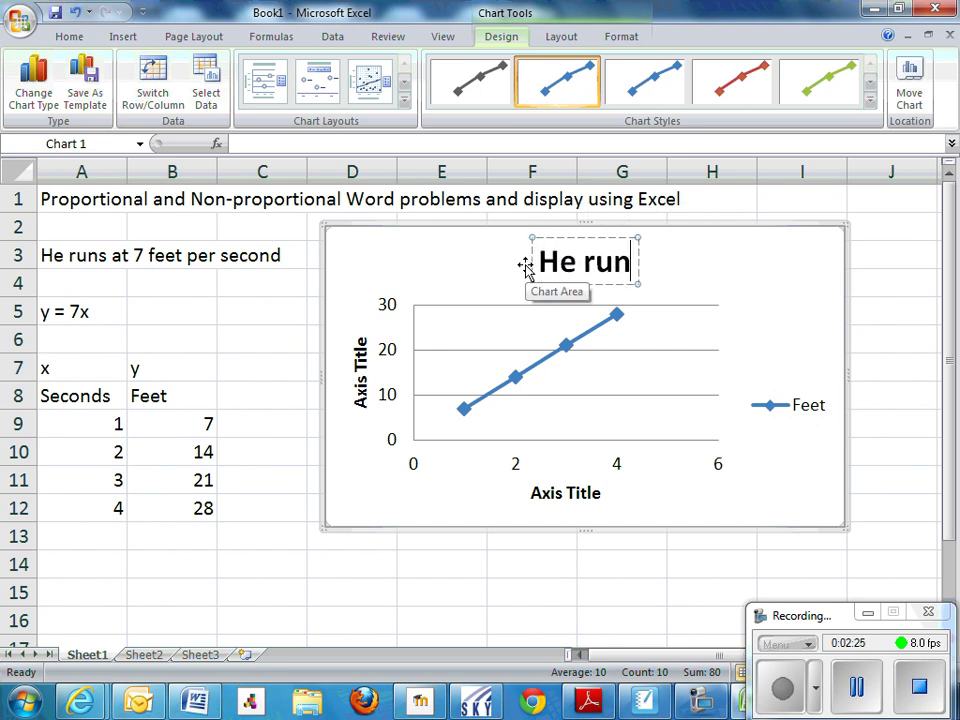
type("s at 7 feet p")
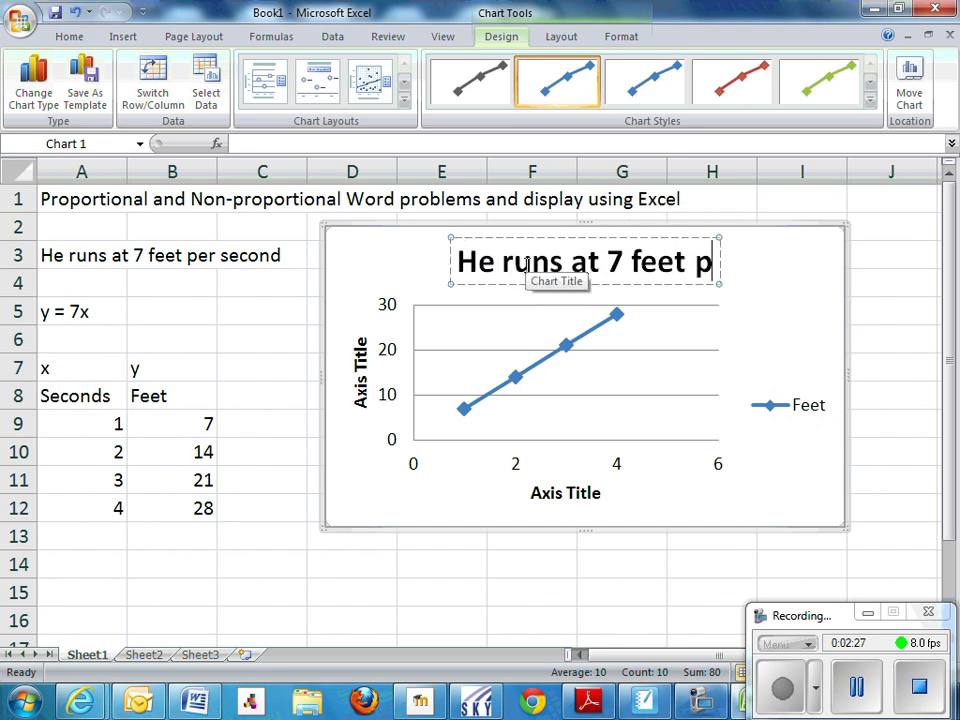
type("er seconds")
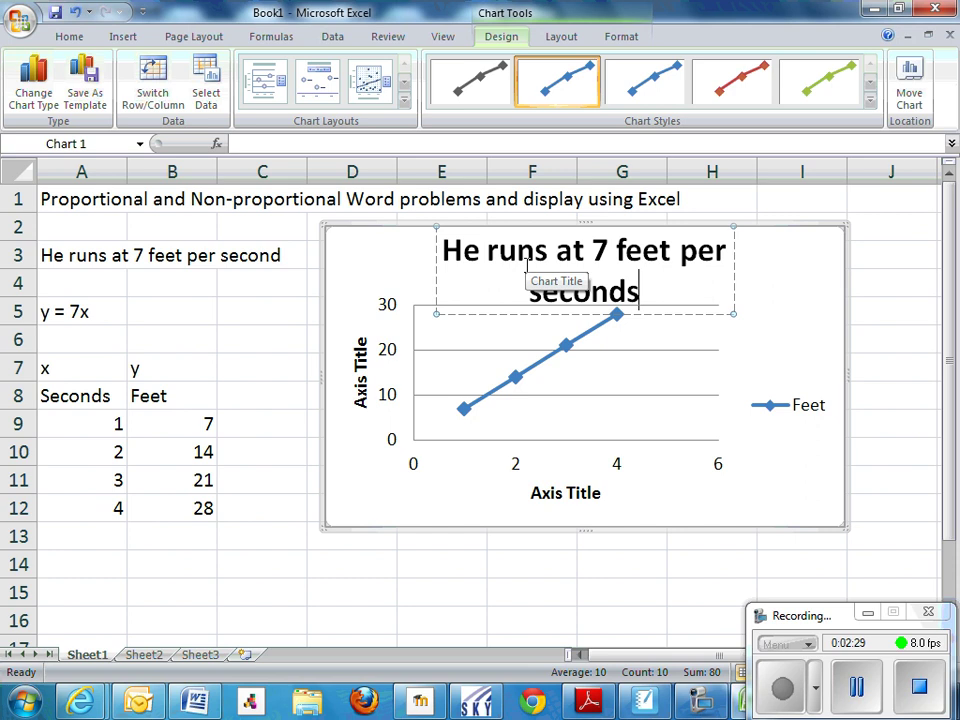
key("BackSpace")
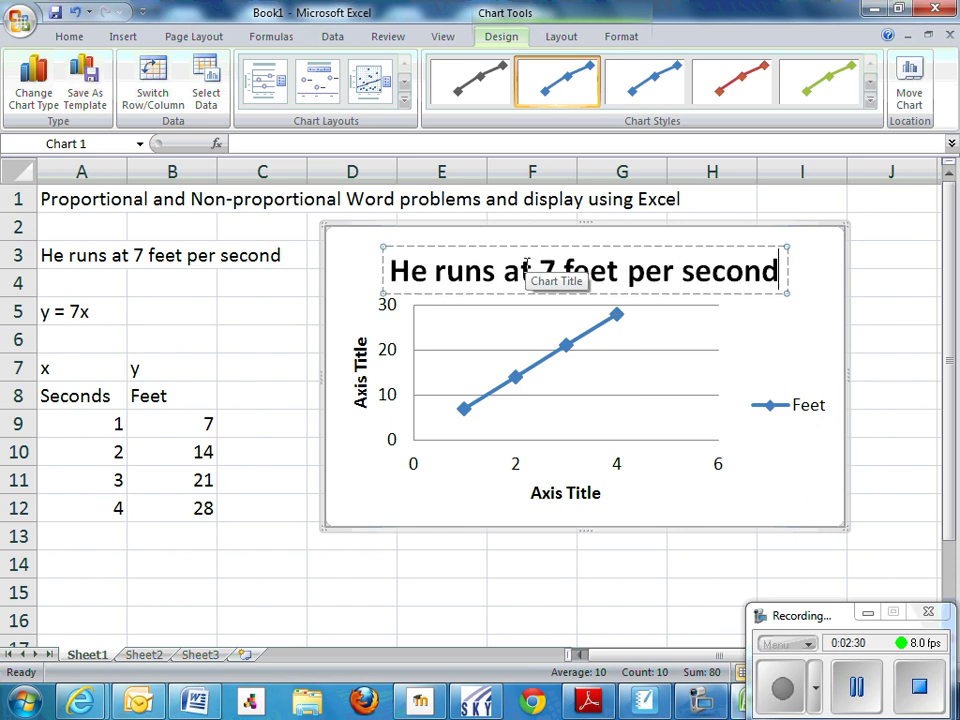
Label the axes 'Independant - Seconds' and 'Dependant - feet', and delete the legend
left_click(543, 493)
double_click(539, 496)
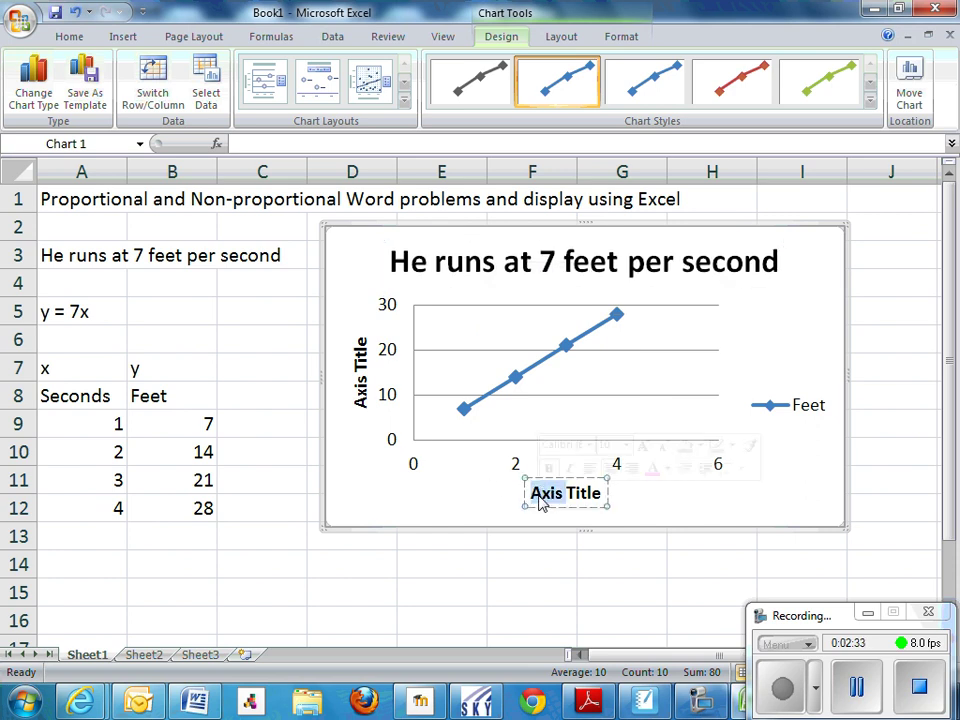
key("BackSpace")
key("shift+End")
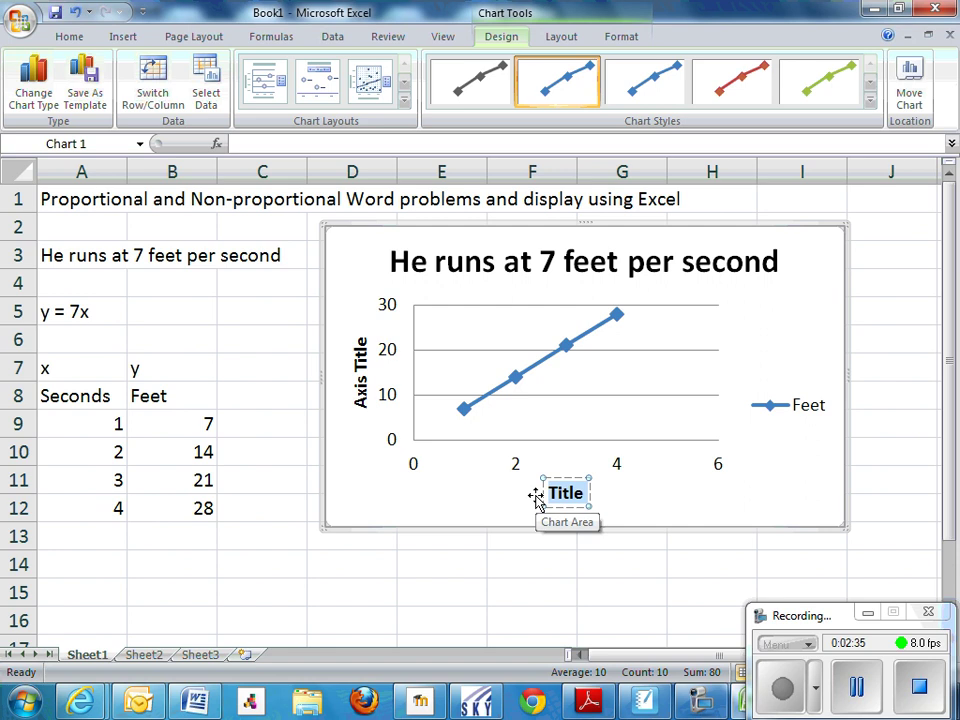
type("Indepe")
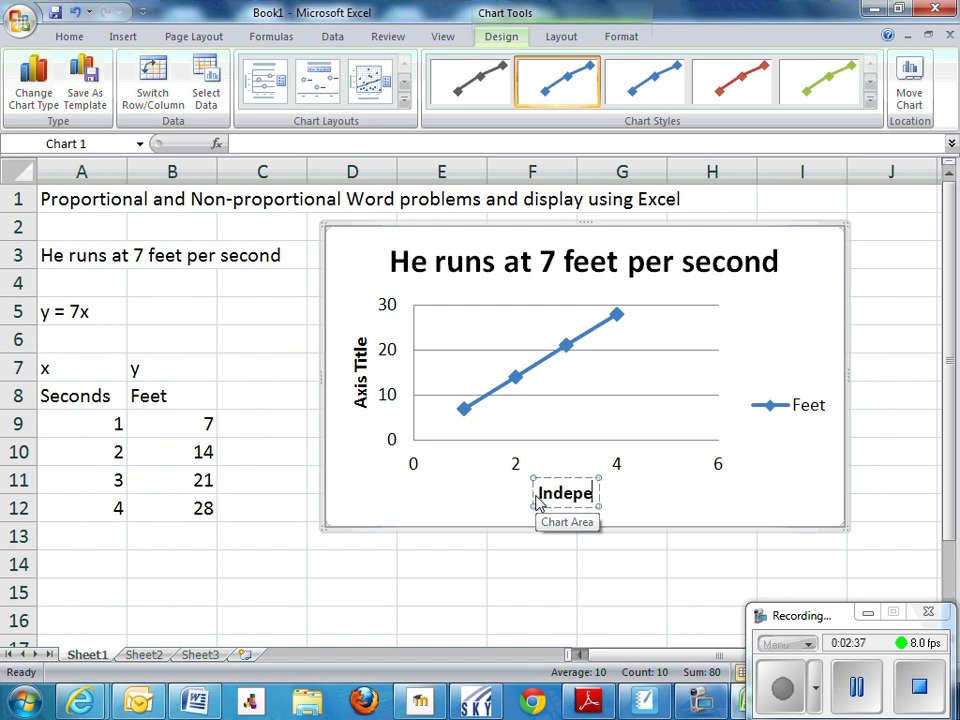
type("ndant - Seconds")
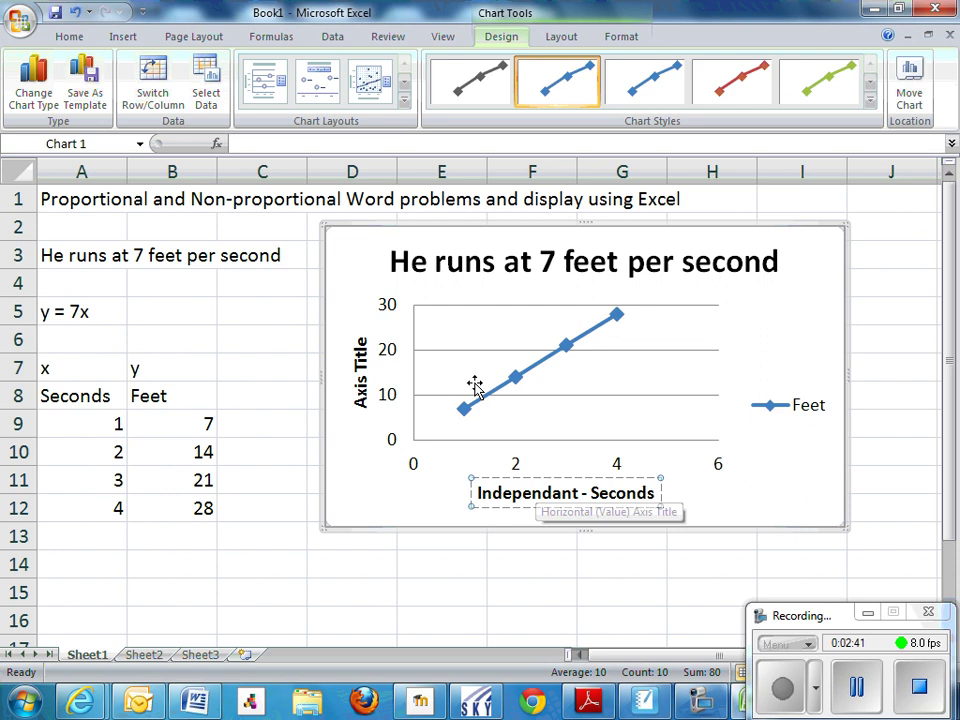
left_click(363, 384)
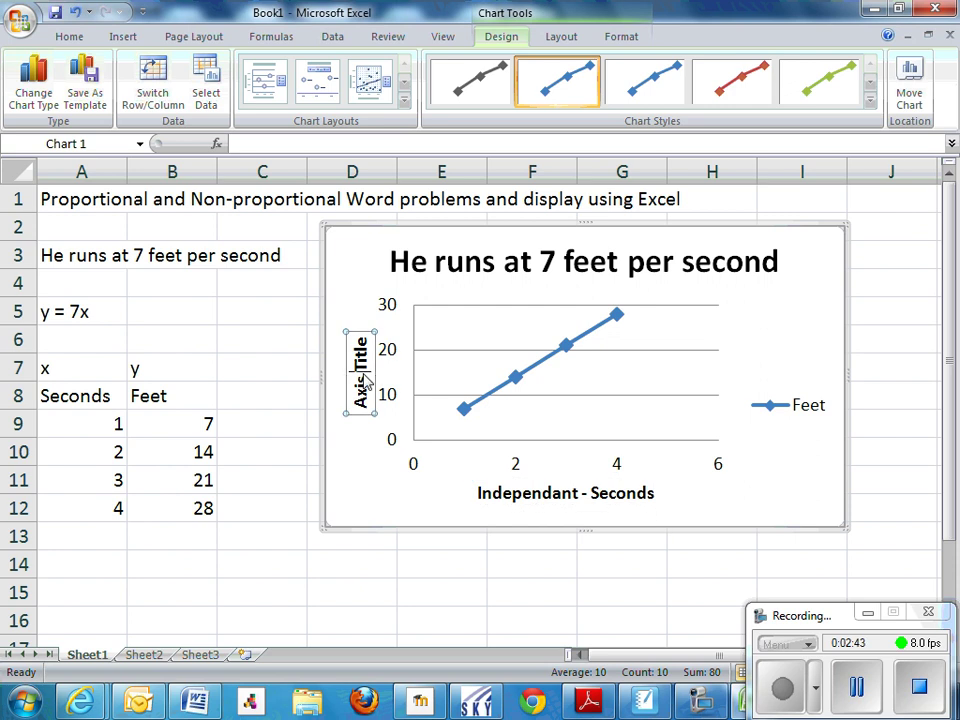
key("Delete")
key("Delete")
key("Delete")
key("Delete")
key("Delete")
key("Delete")
double_click(363, 377)
type("Dependant")
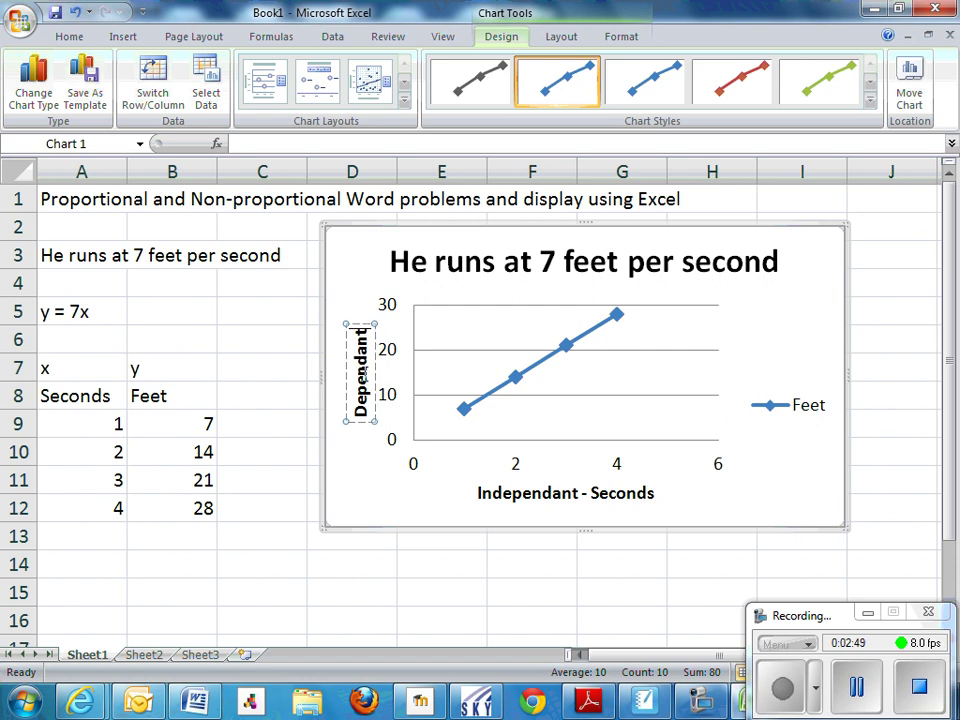
type(" - feet")
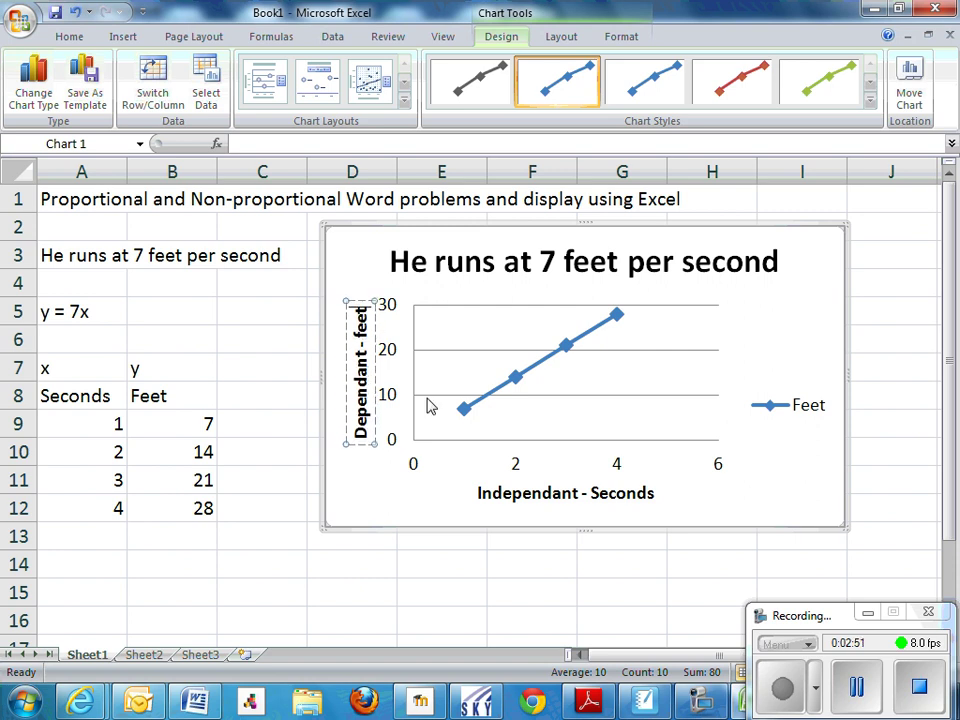
left_click(793, 406)
key("Delete")
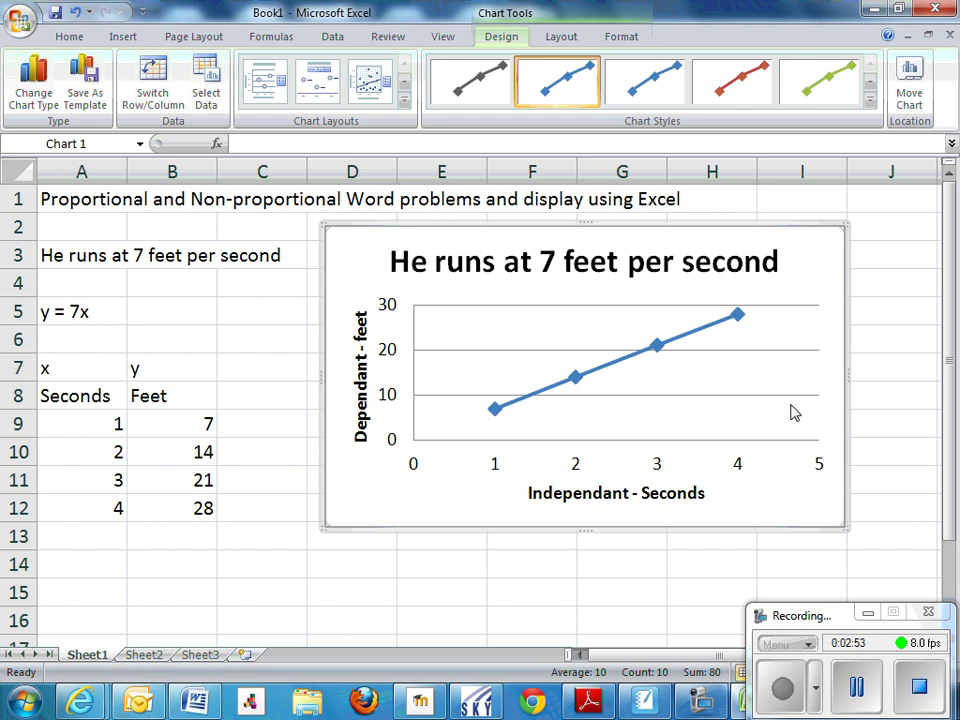
Type the prompt 'Explain why this is proportional.' in cell A14
left_click(93, 559)
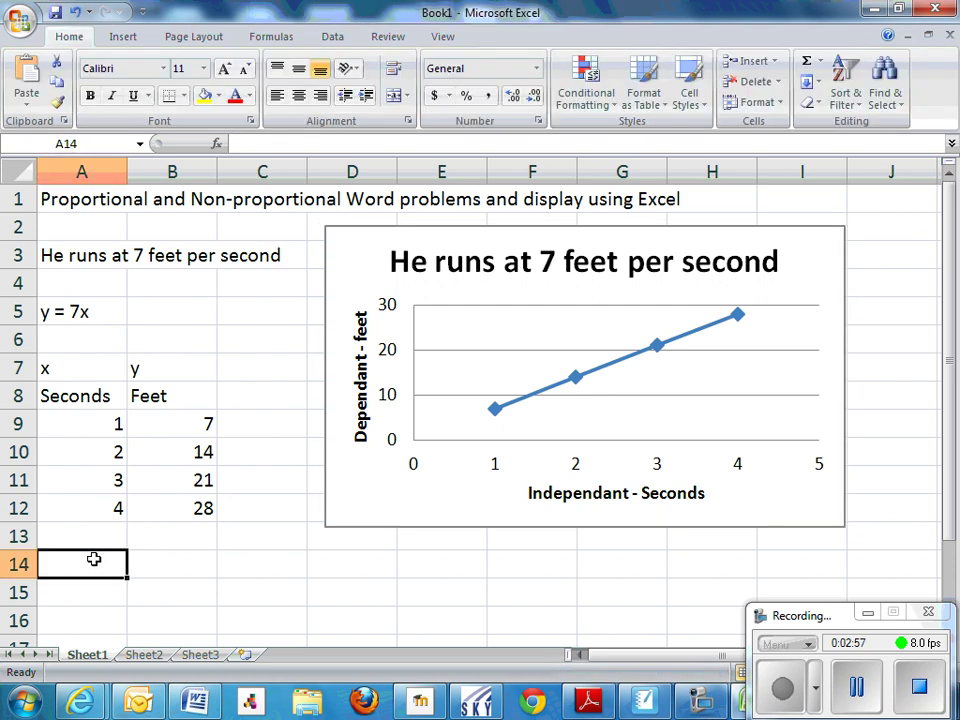
type("Explai")
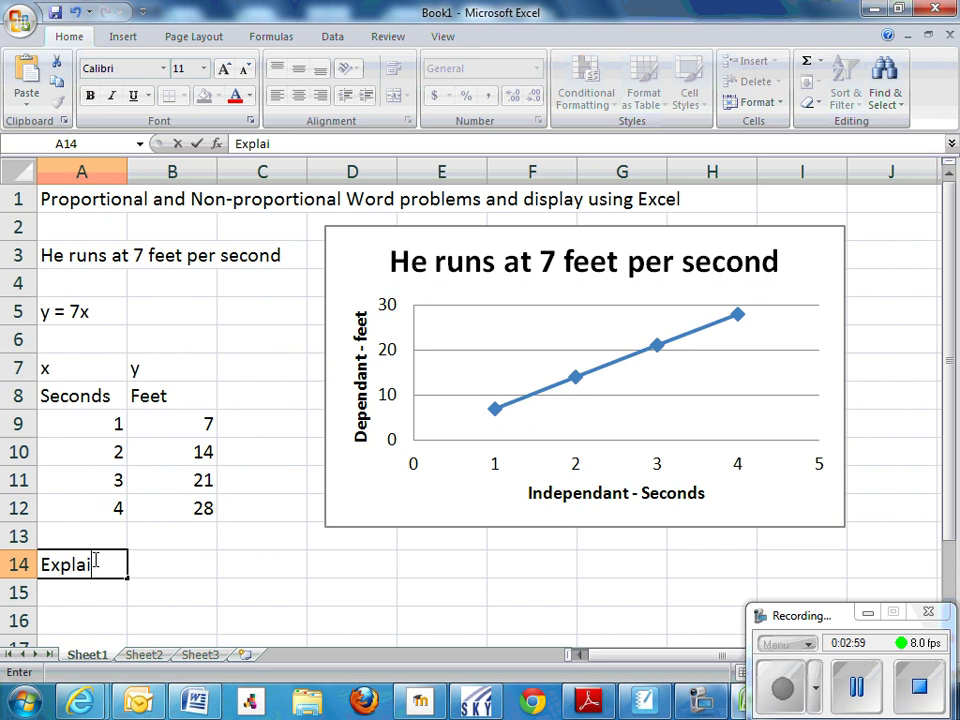
type("n why the")
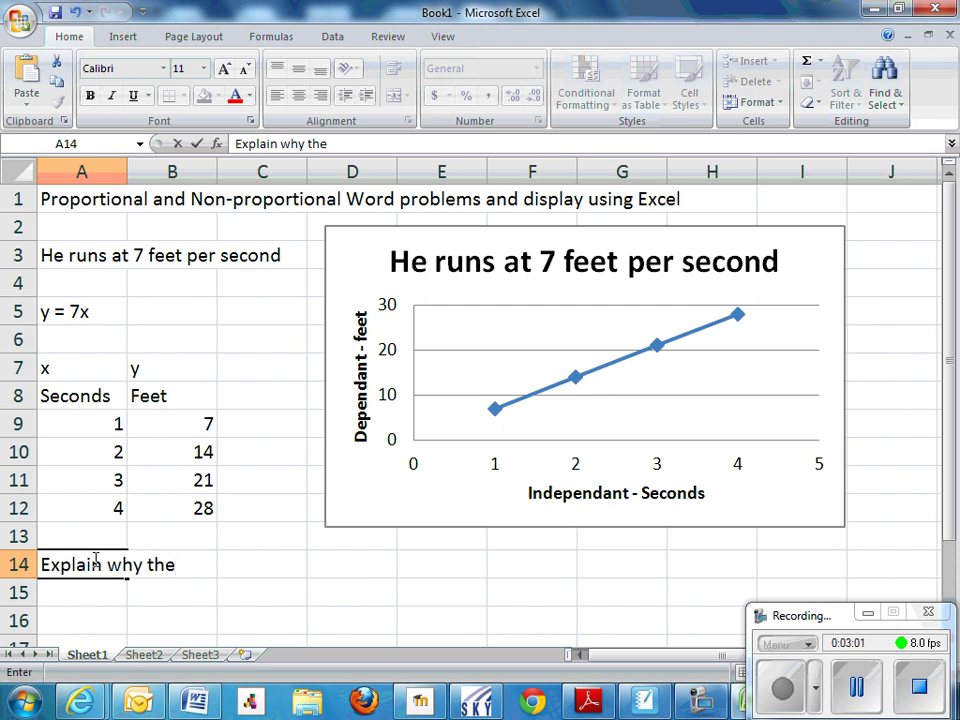
key("BackSpace")
type("is Is p")
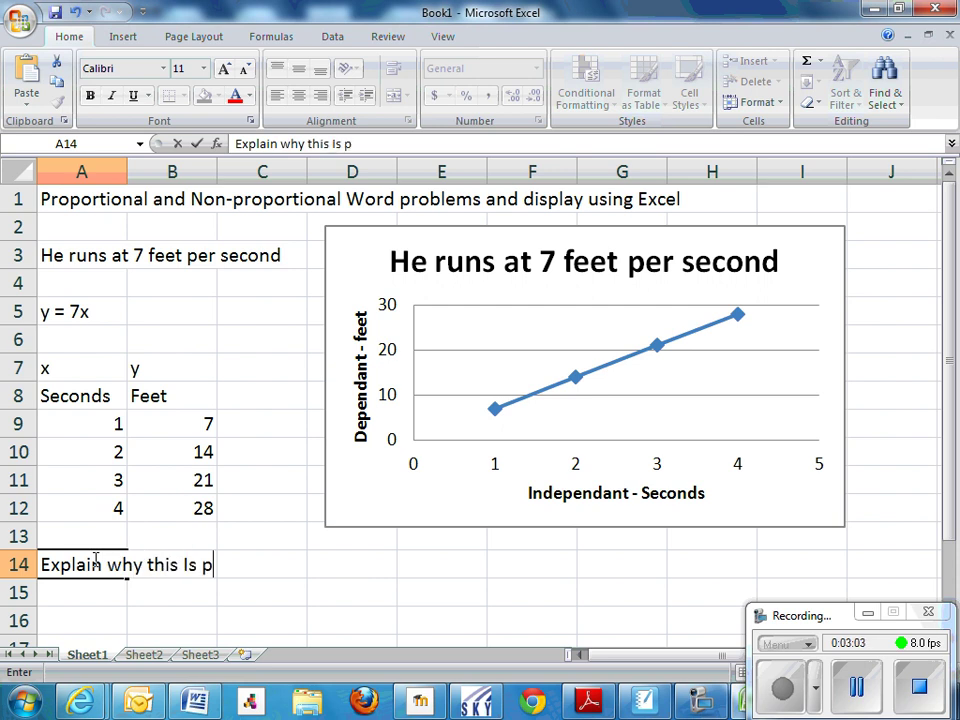
key("BackSpace")
key("BackSpace")
key("BackSpace")
key("BackSpace")
type("ios")
key("BackSpace")
key("BackSpace")
type("s proportional")
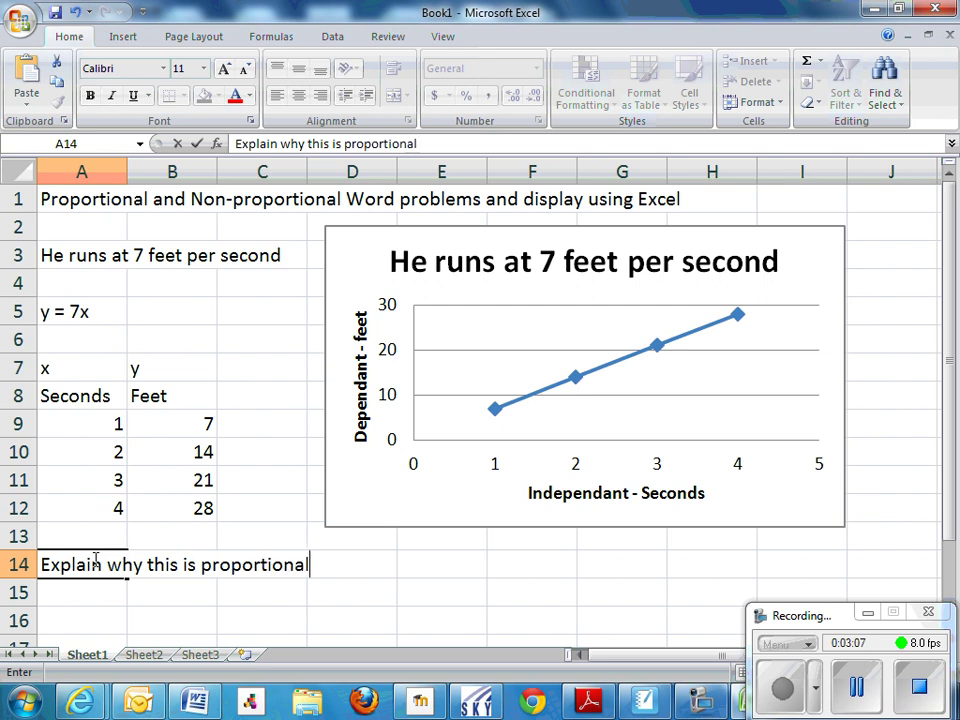
type(".")
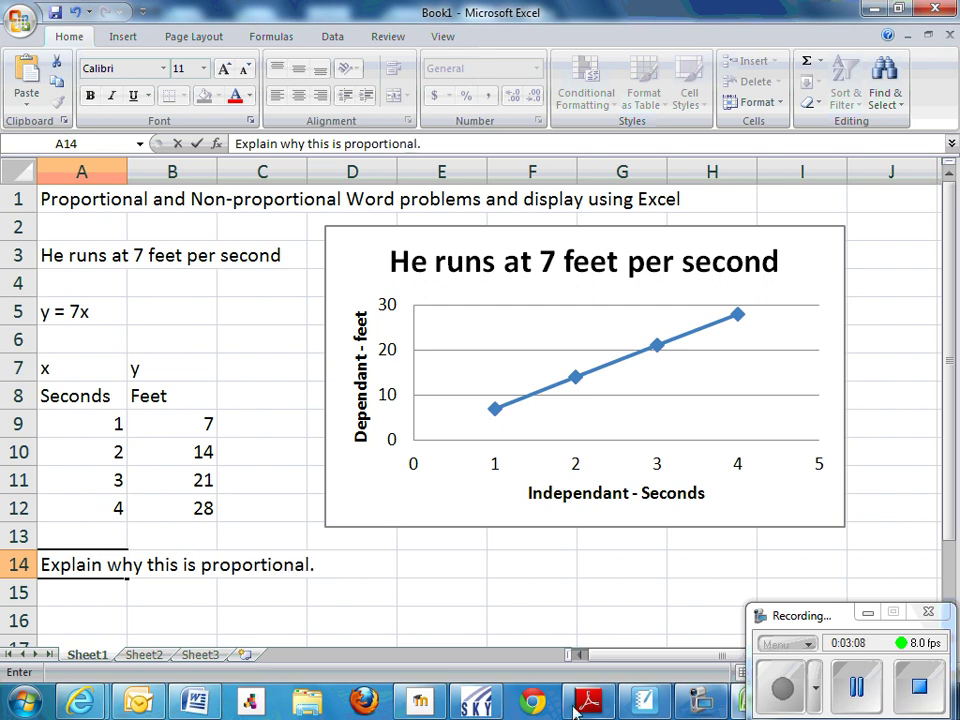
left_click(857, 687)
left_click(782, 688)
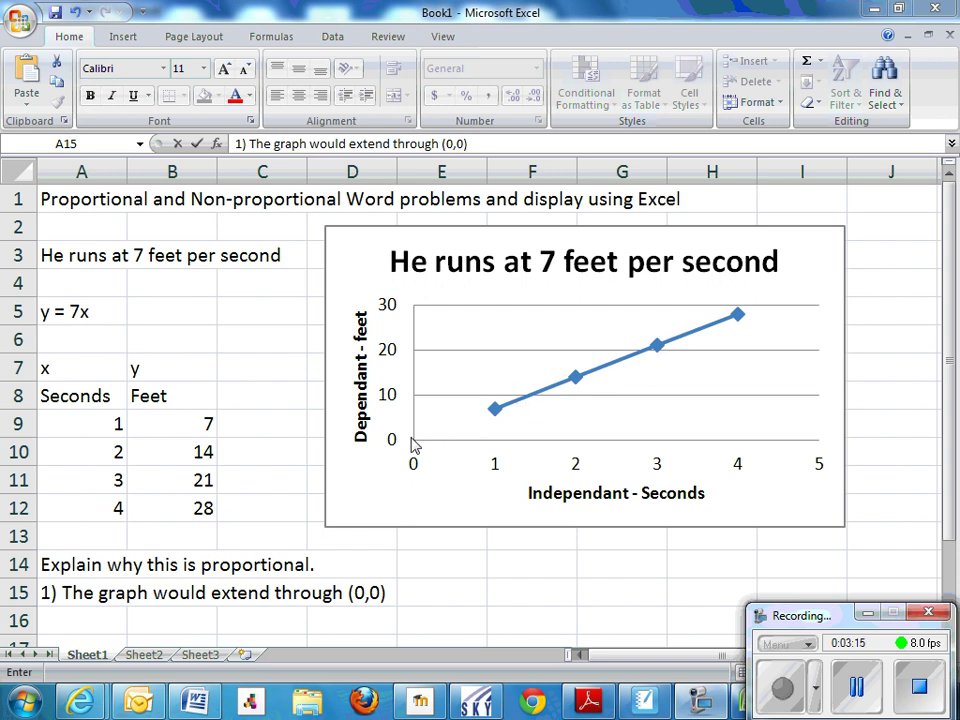
left_click(857, 686)
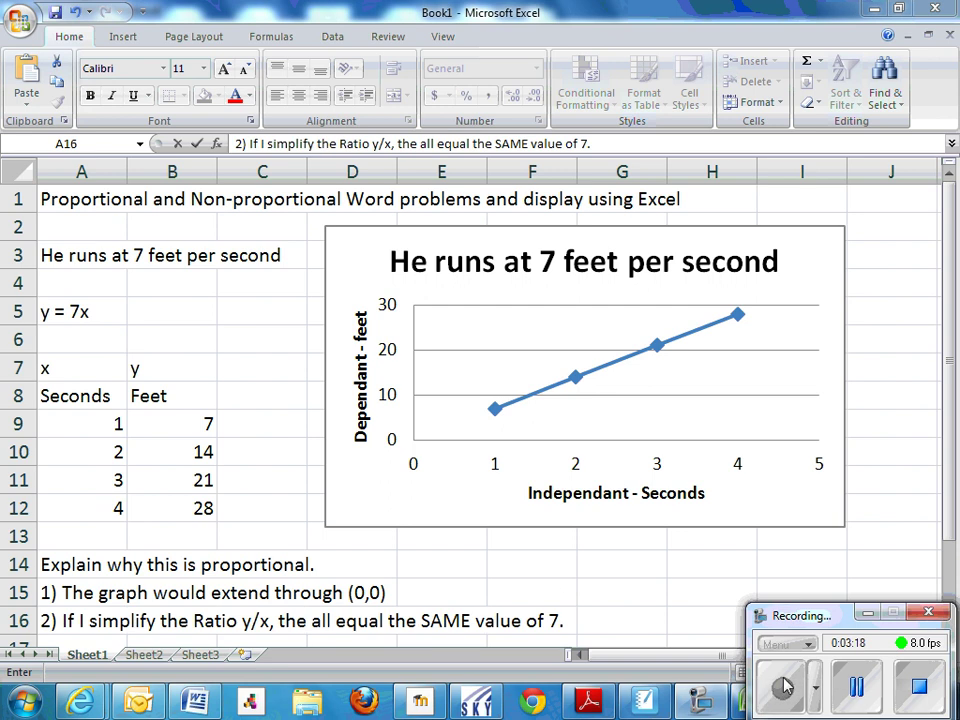
Enter the heading 'Simplify =y/x' in cell C8
left_click(241, 396)
type("Sim")
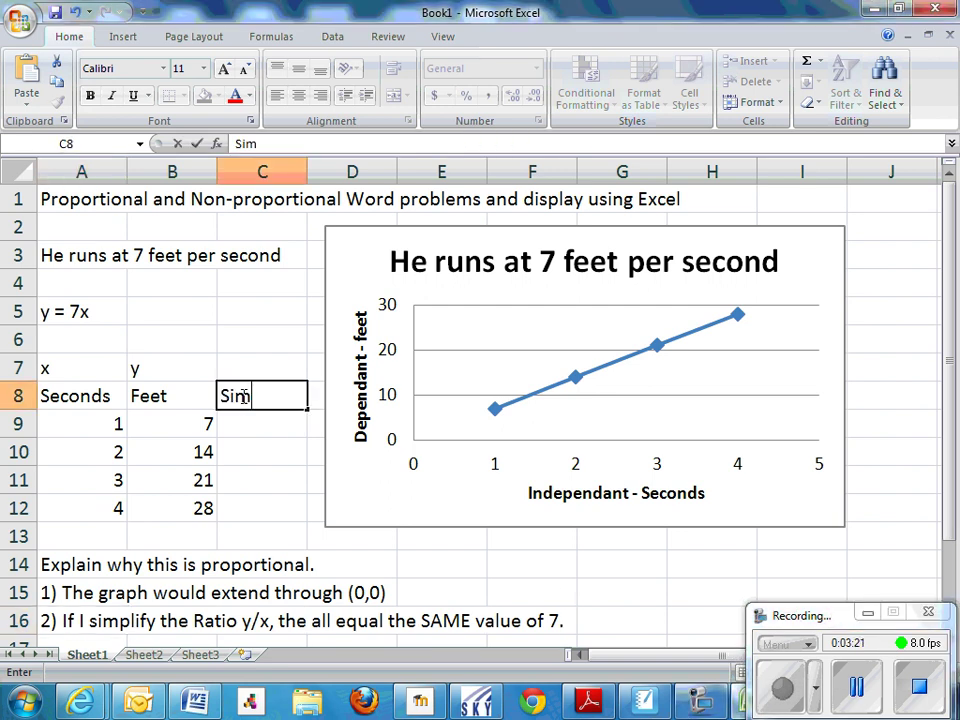
type("plify")
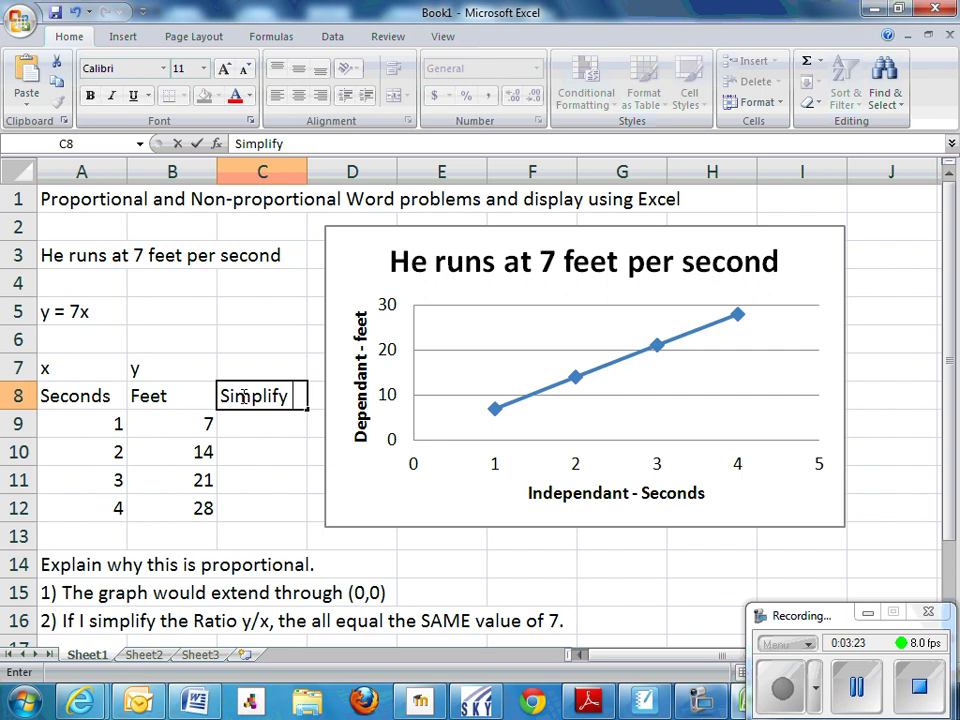
type(" =y/x")
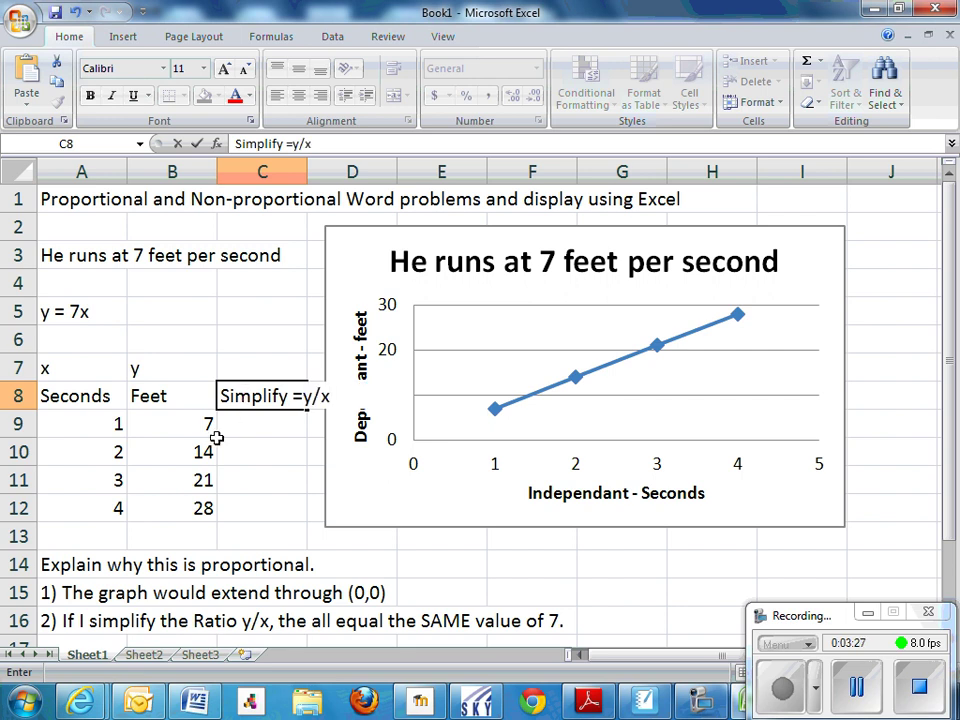
left_click(246, 425)
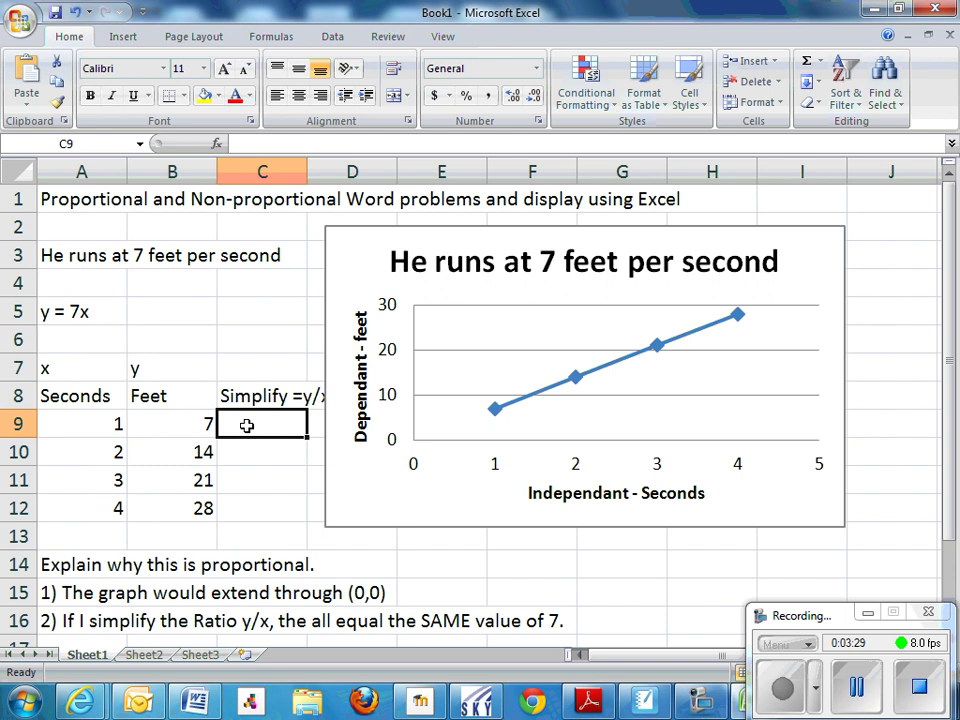
Enter =B9/A9 in C9, fill it down to C12 (all 7), and nudge the chart right
type("=")
left_click(169, 423)
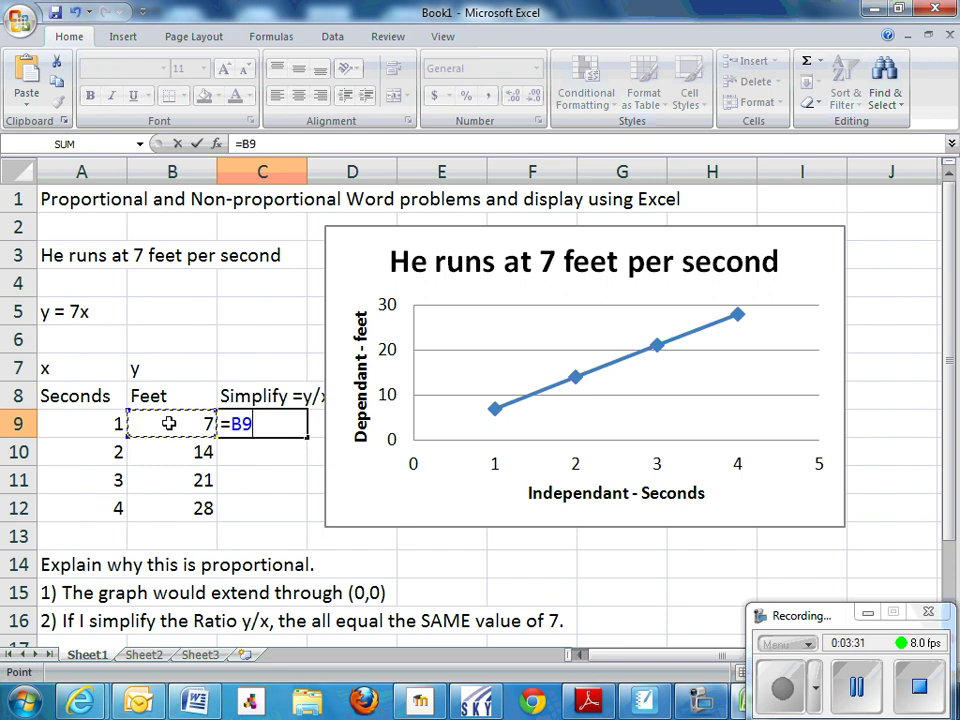
type("/")
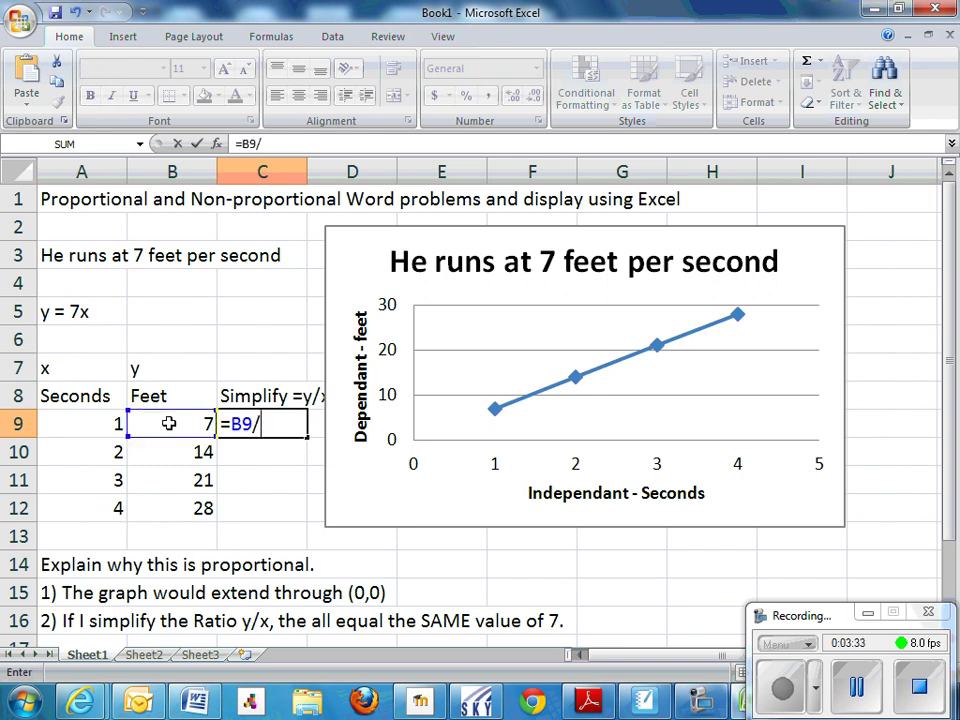
left_click(92, 424)
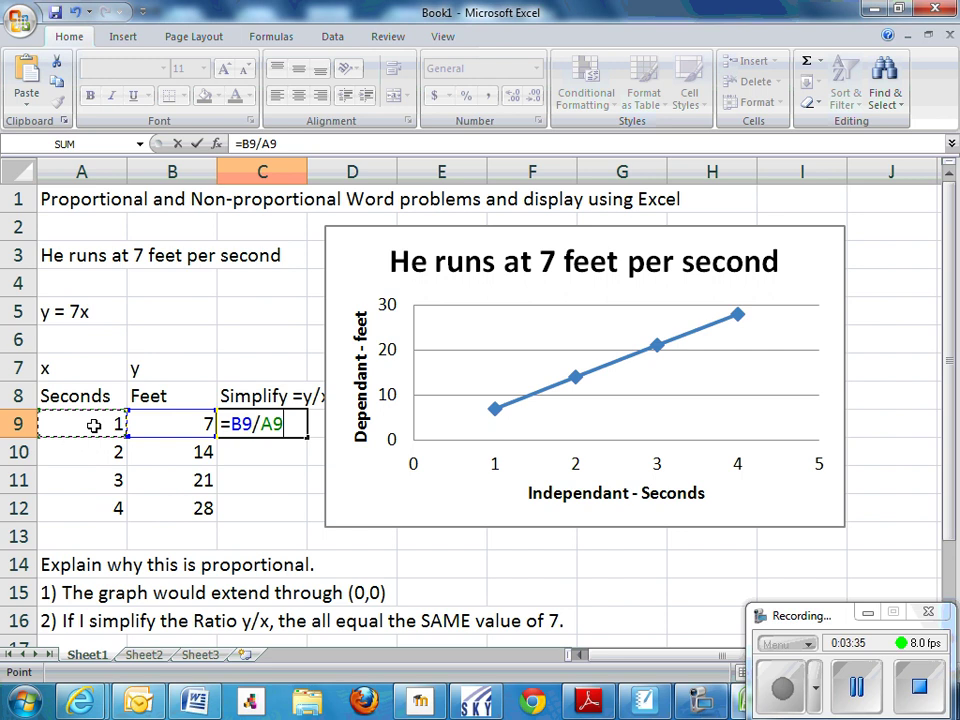
key("Return")
left_click(298, 425)
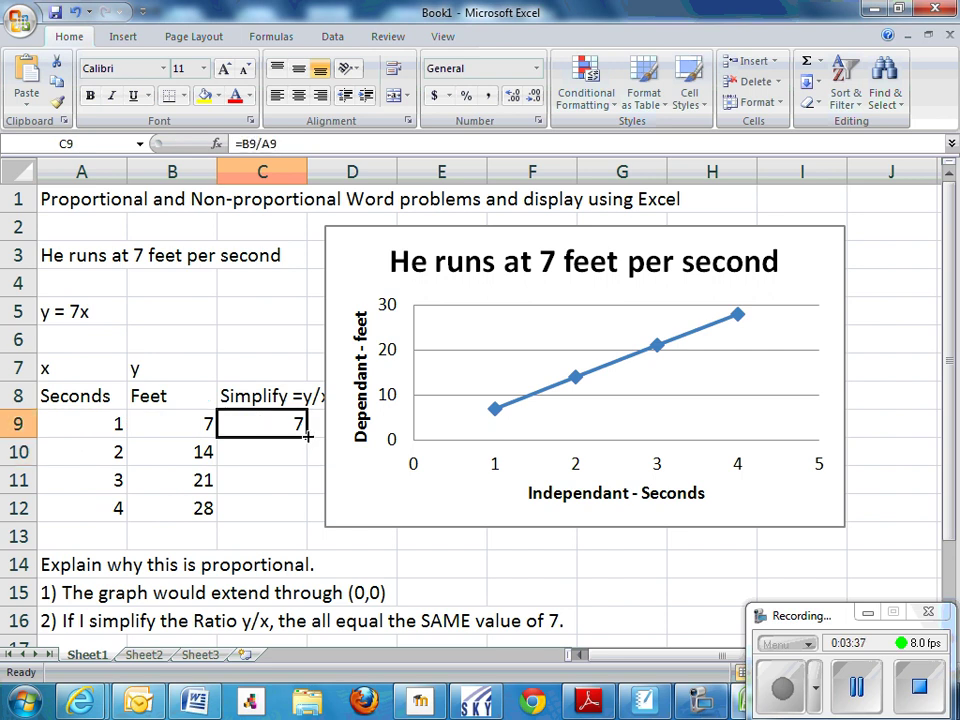
left_click_drag(308, 436, 310, 516)
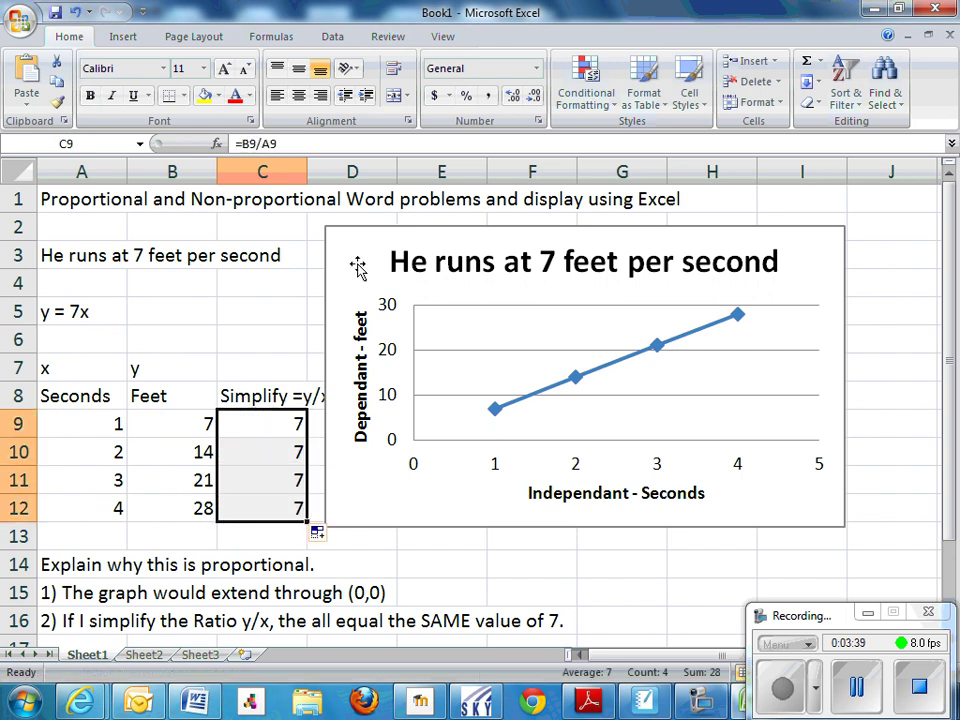
left_click_drag(358, 267, 402, 266)
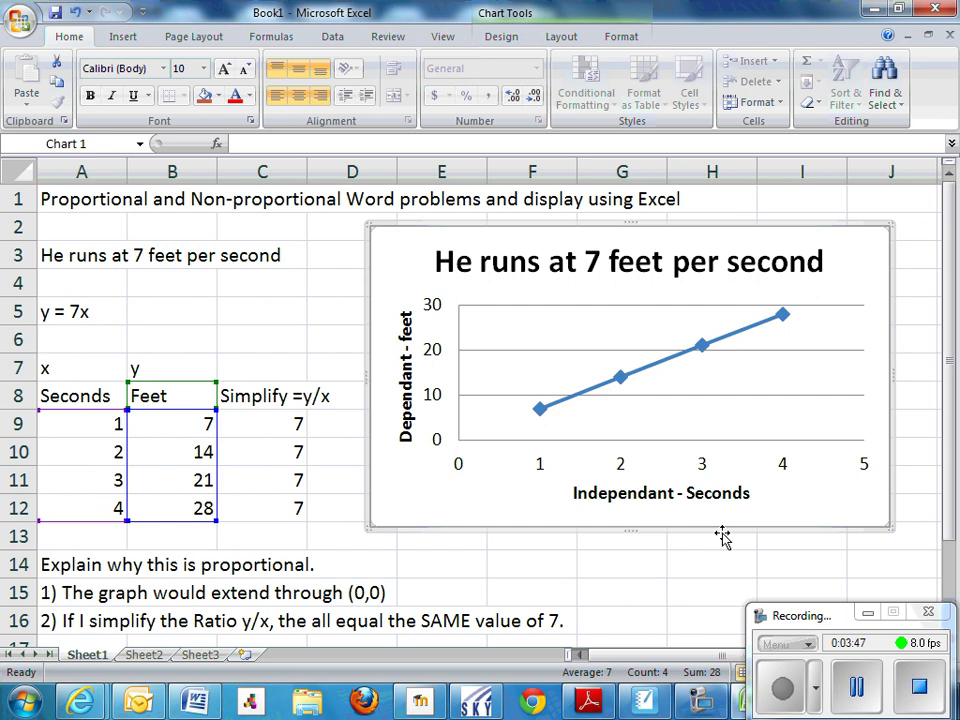
In A17, type the third reason '3) The Equation y=7x has NO adding or add ZERO to the equation'
left_click_drag(952, 449, 952, 456)
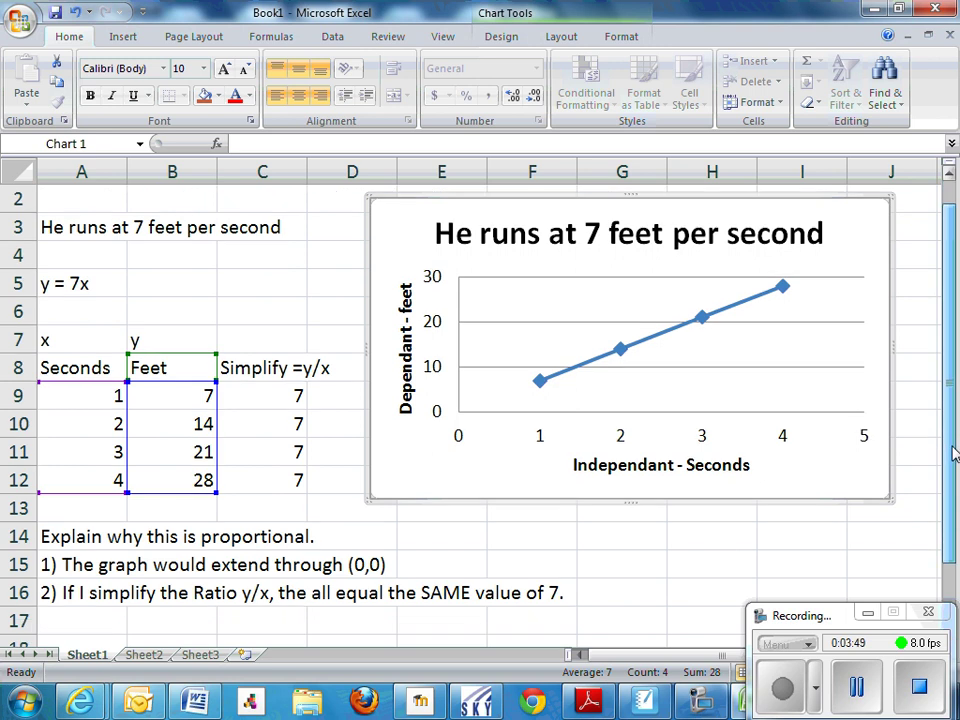
left_click(110, 624)
type("3")
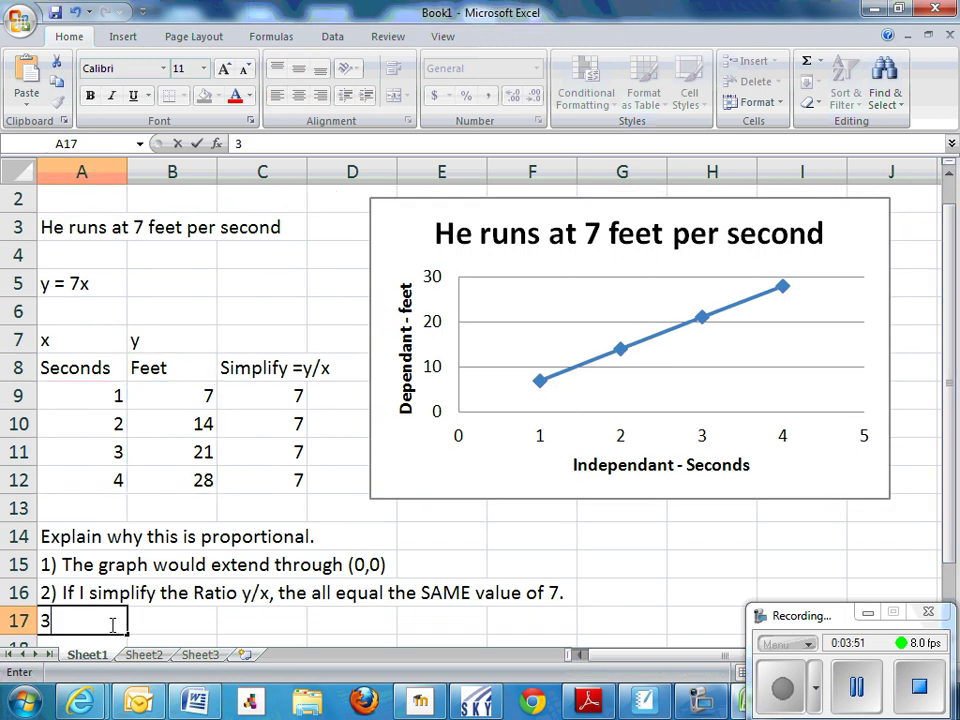
type(") The Equation")
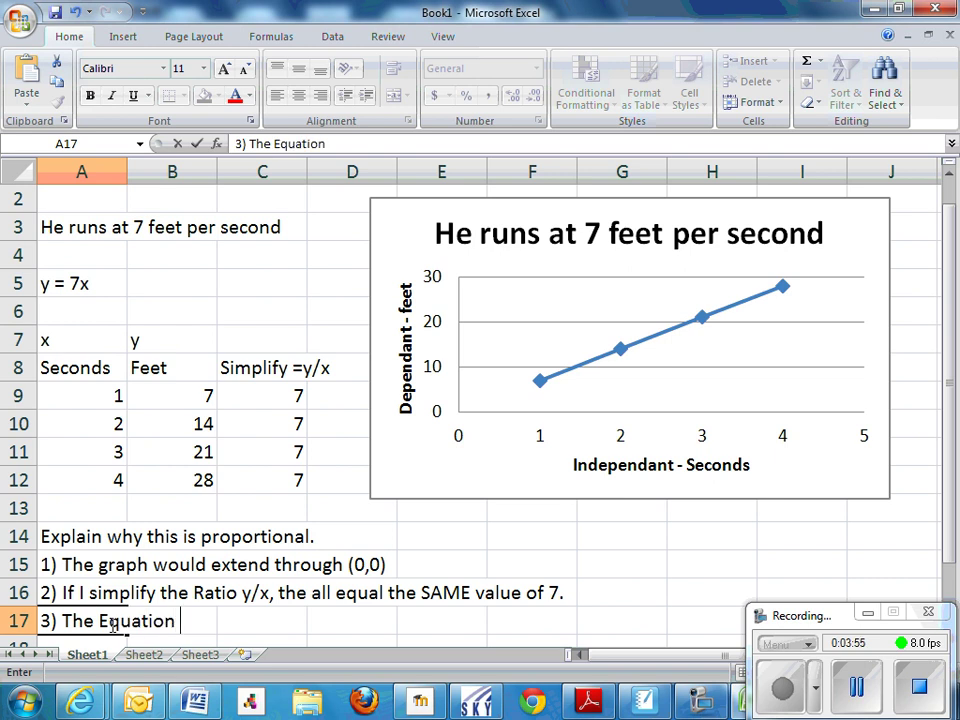
type(" y=7x ")
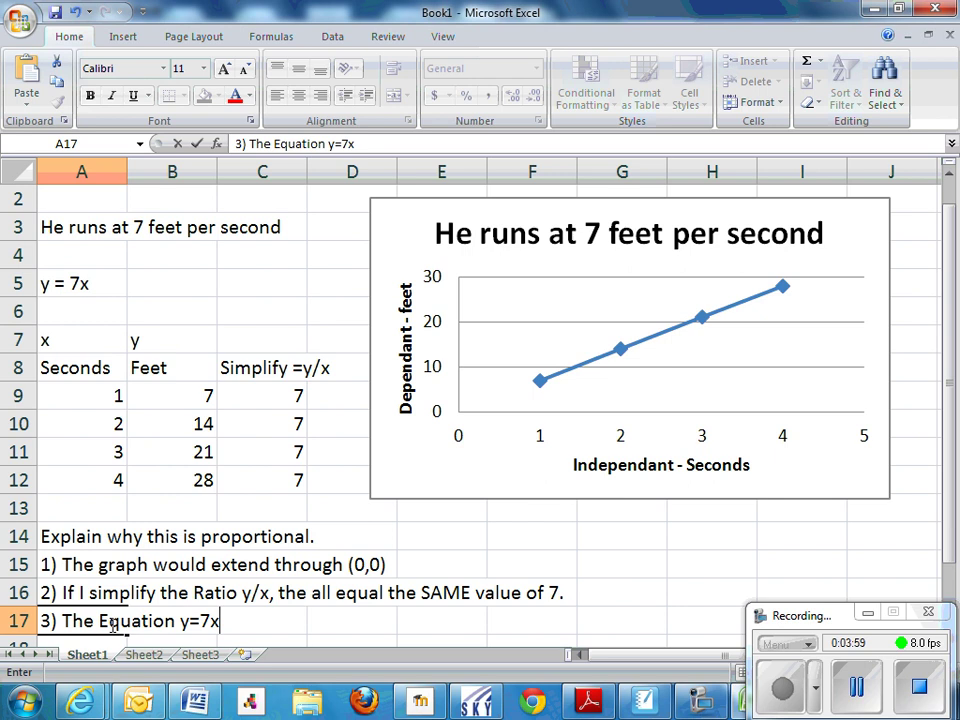
type("a")
type("s")
type("s NO ")
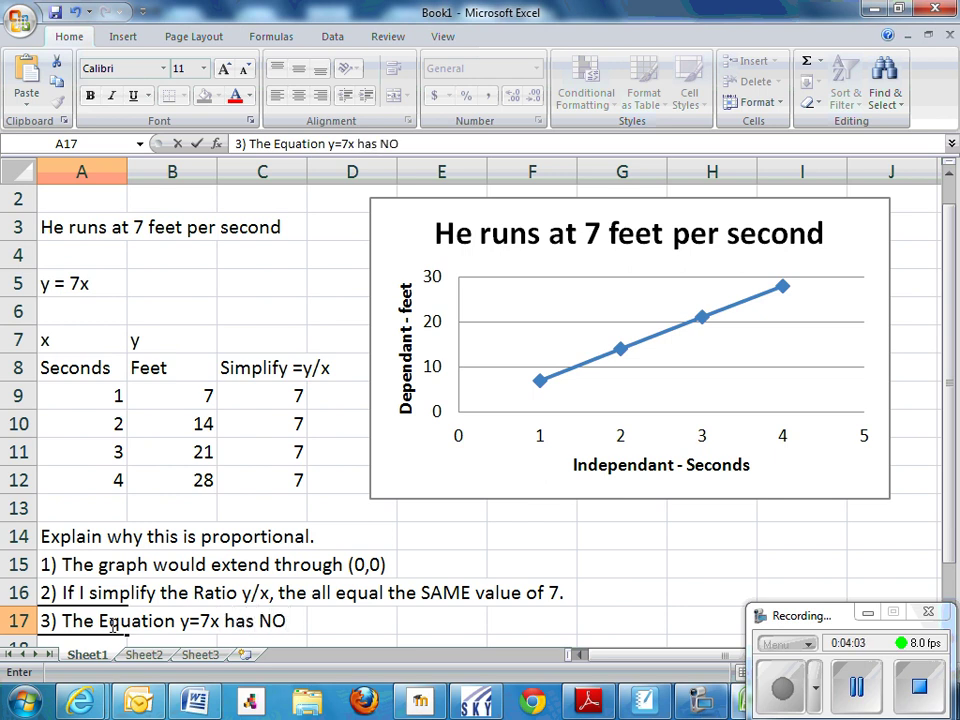
type("adding")
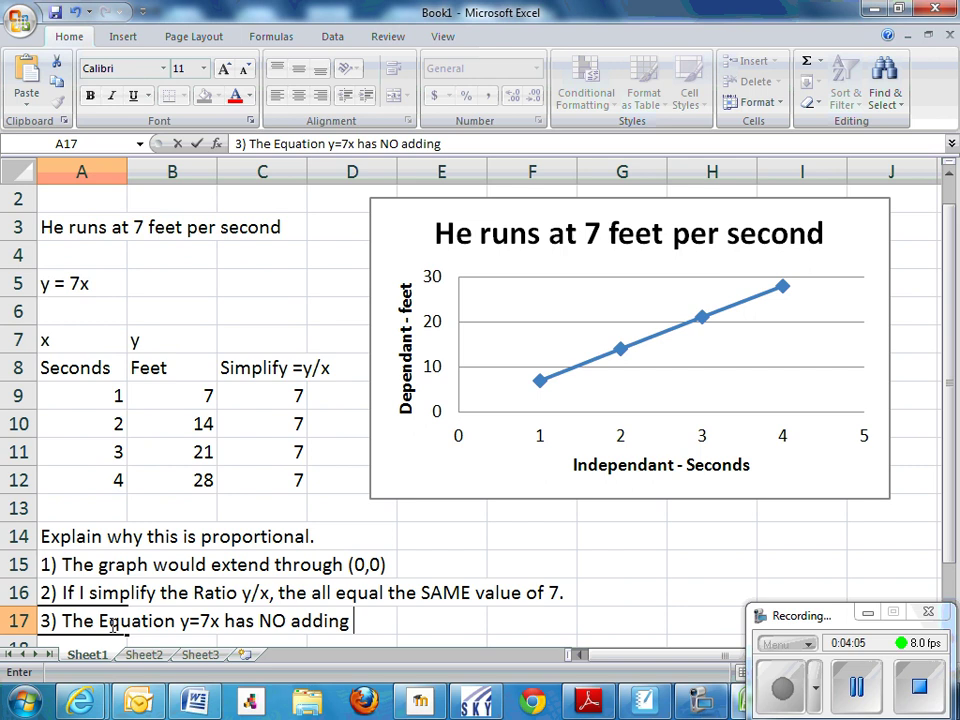
type(" or add ZERO to the e")
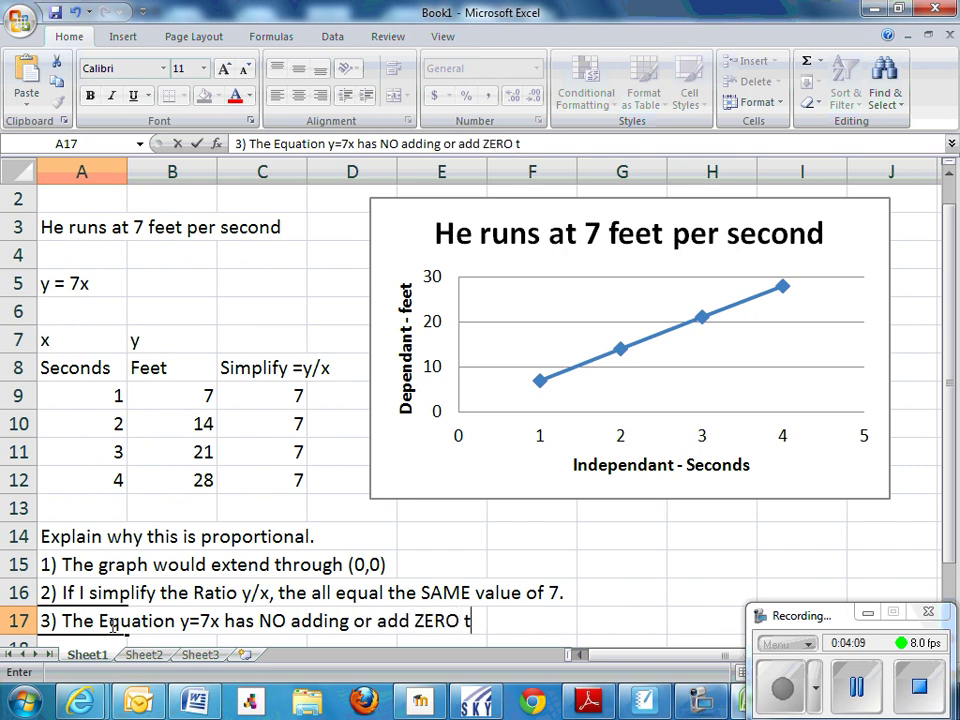